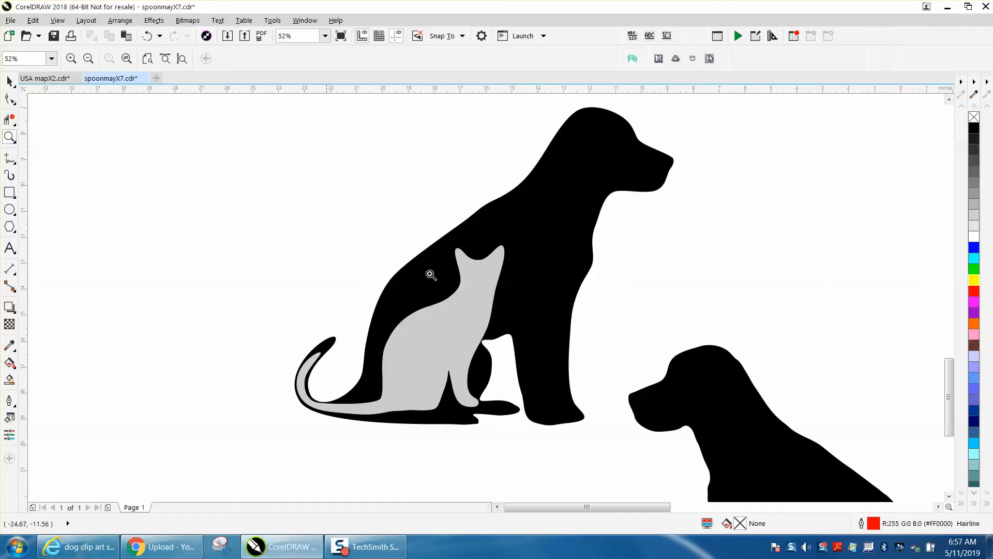
- Scale the solid black cat silhouette down proportionally to about 6.8 by 6.1 inches
right_click(484, 286)
right_click(511, 290)
left_click_drag(514, 287, 816, 400)
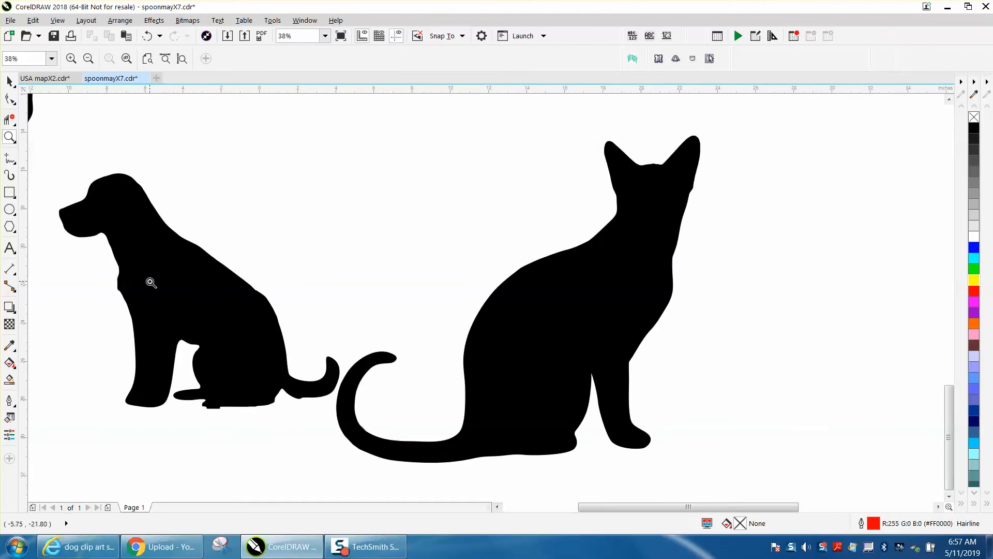
left_click(9, 82)
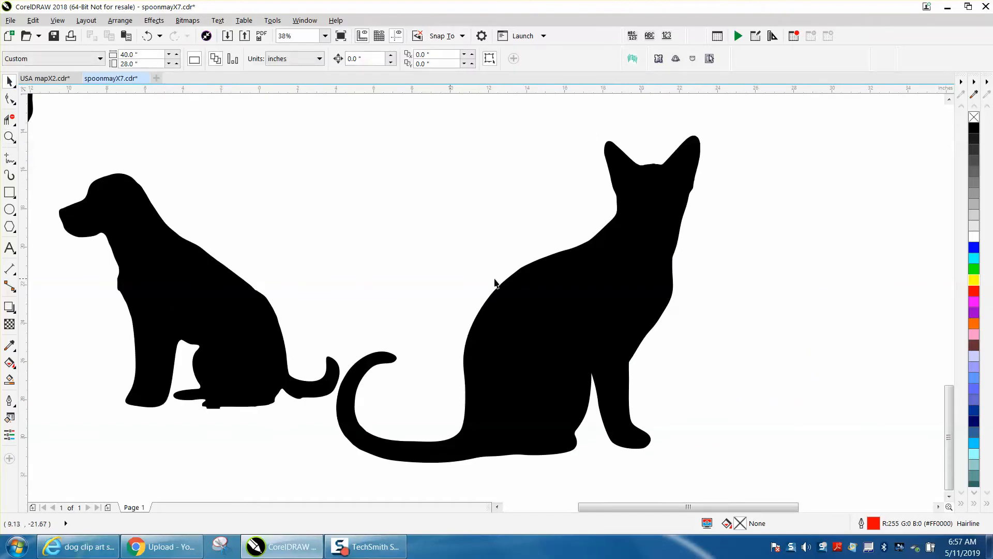
left_click(563, 286)
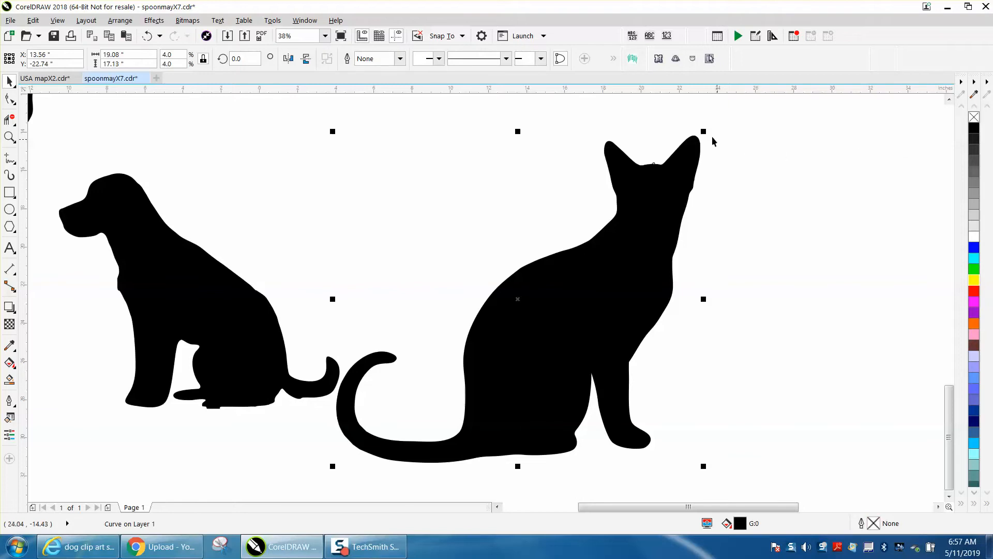
left_click_drag(704, 133, 518, 352)
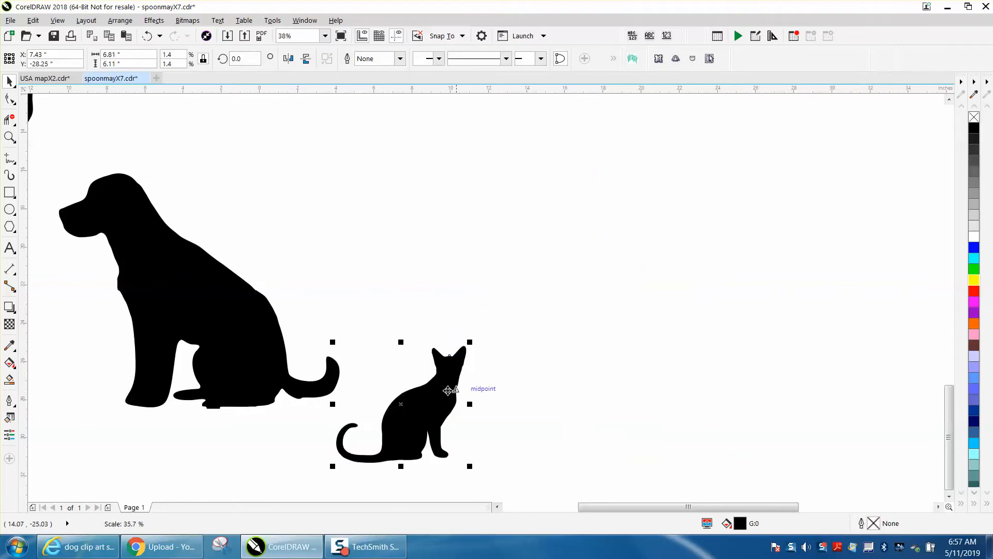
- Mirror the dog silhouette horizontally, placing it to the right of the small cat, and give it no fill with a red outline
left_click(251, 321)
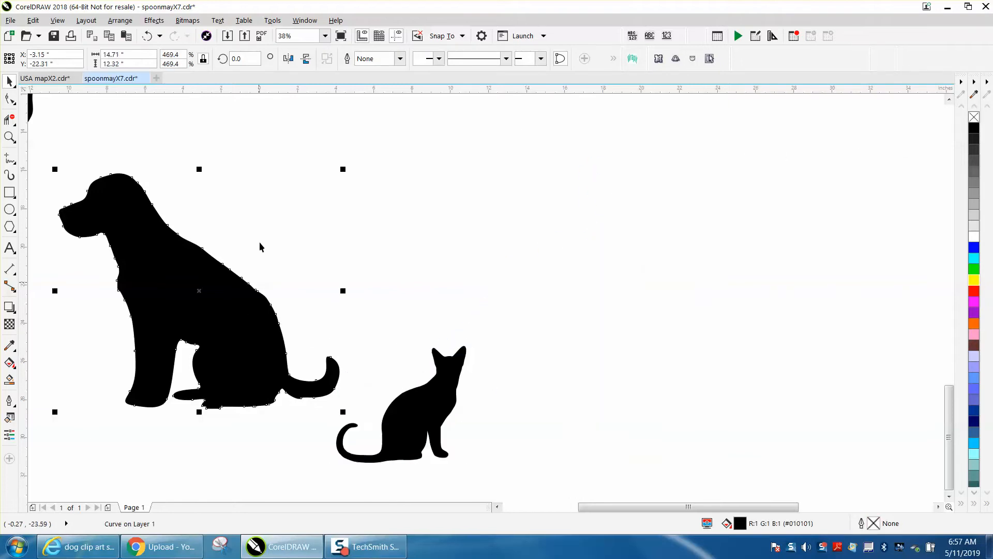
left_click(288, 59)
left_click_drag(246, 247, 653, 293)
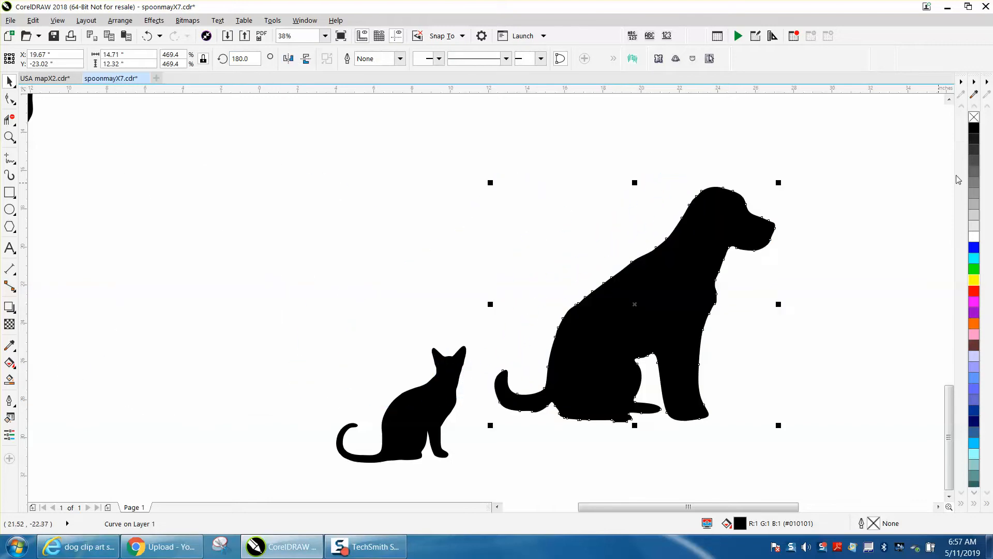
left_click(974, 116)
right_click(976, 292)
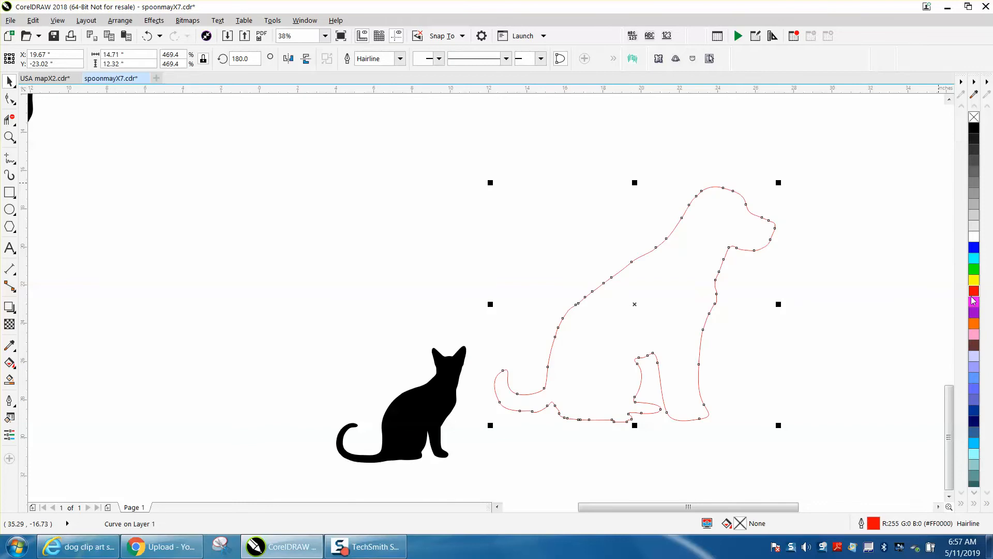
- Give the cat no fill and a red outline, and move it over the lower body of the dog outline
left_click(432, 418)
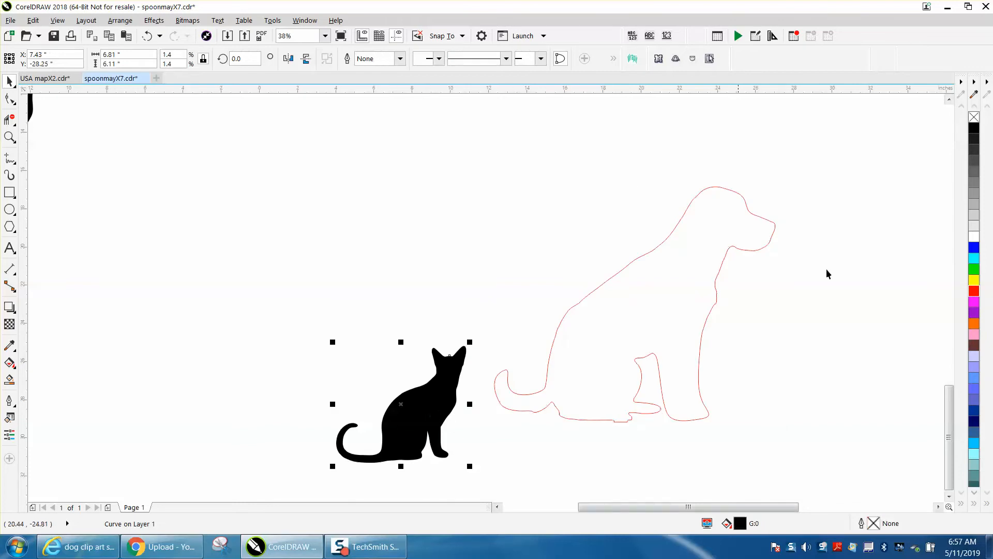
left_click(974, 117)
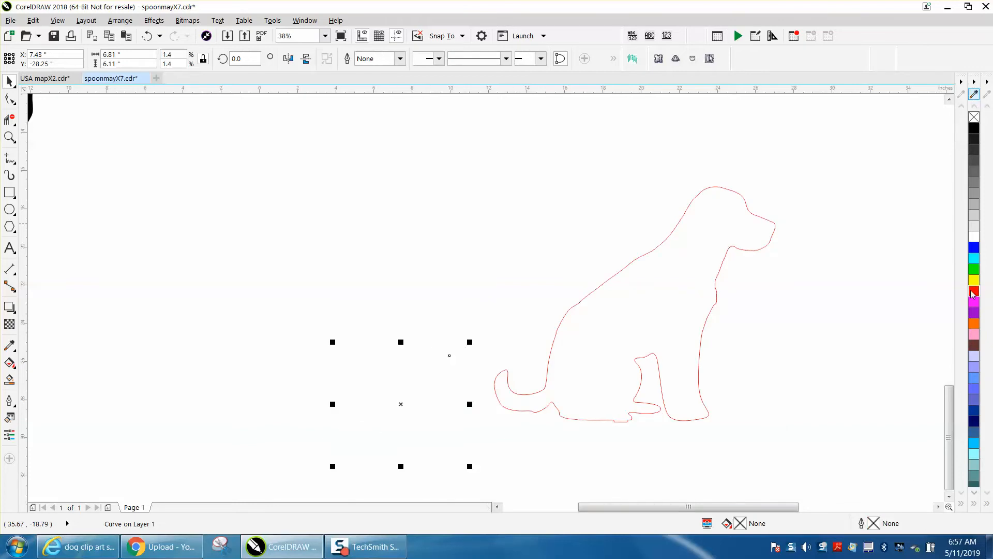
left_click(974, 291)
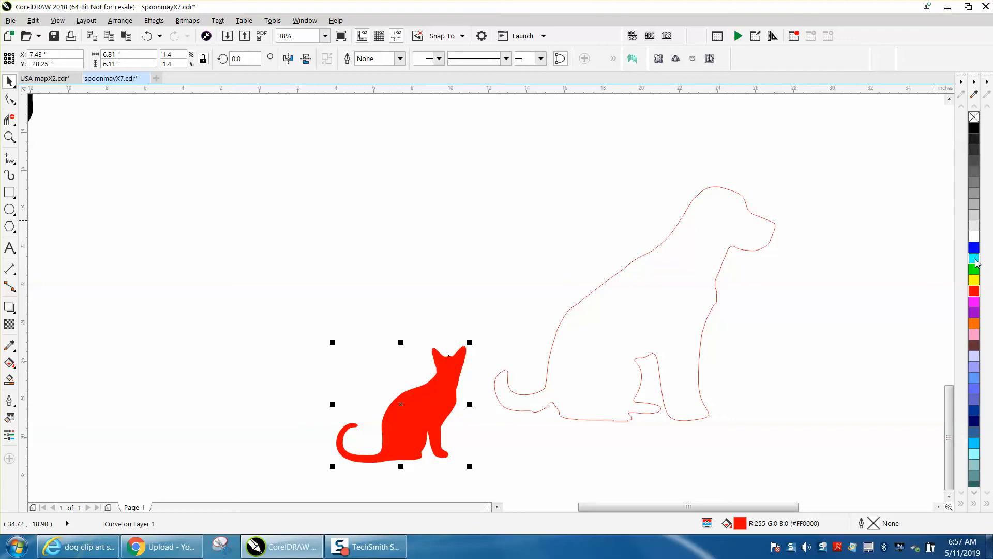
left_click(974, 117)
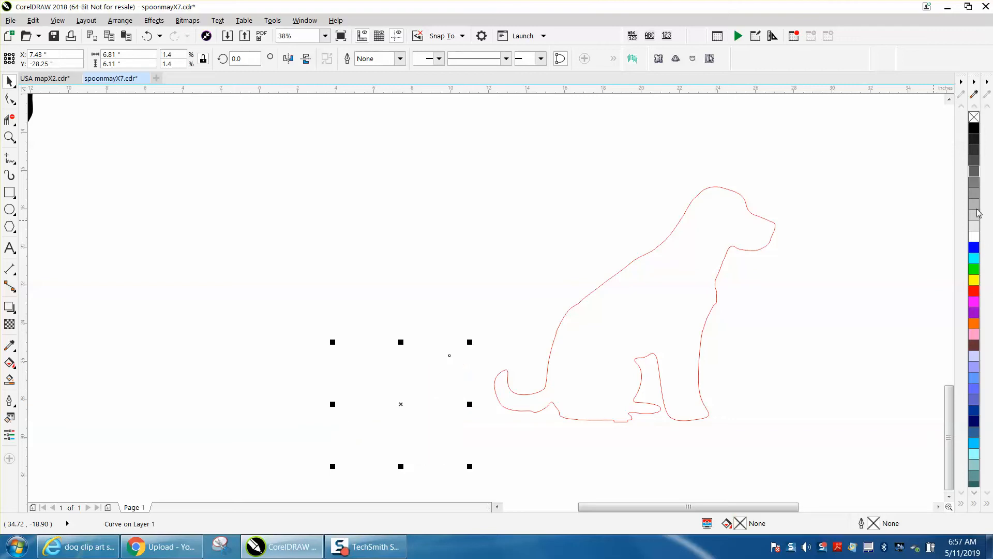
right_click(974, 291)
left_click_drag(410, 402, 582, 357)
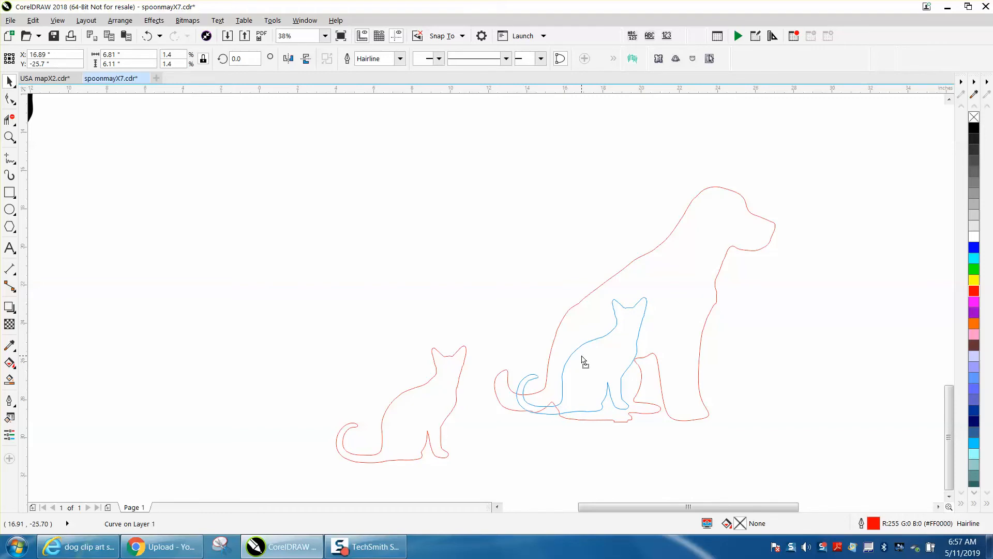
left_click_drag(582, 358, 582, 359)
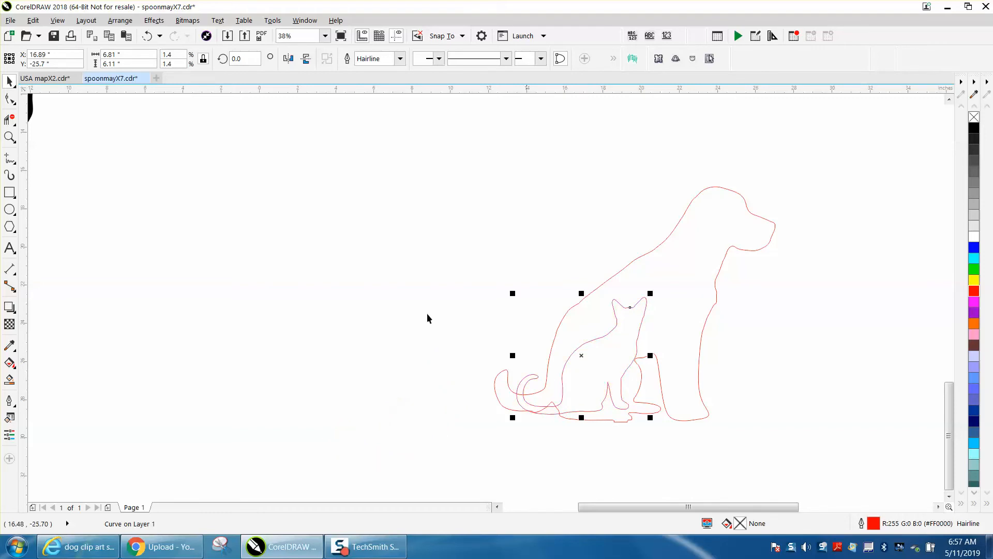
- Delete the nodes forming the notch between the dog's tail and haunch on the underside of its outline
left_click(9, 137)
left_click_drag(466, 322, 802, 479)
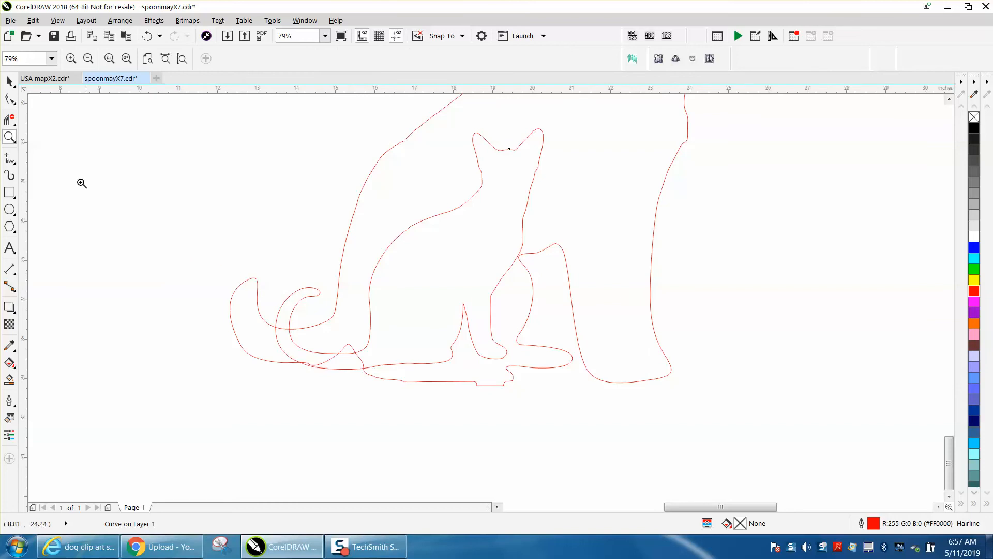
left_click(9, 98)
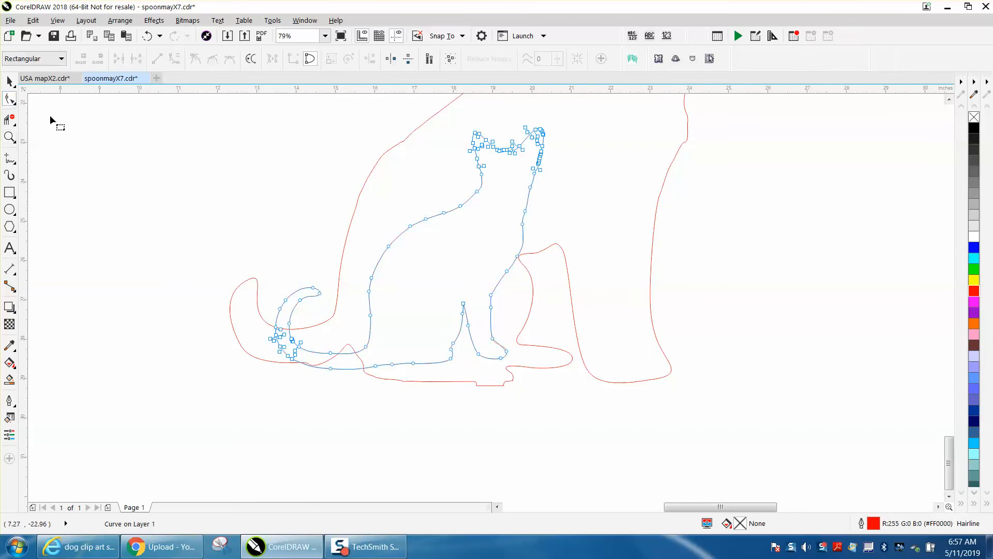
left_click(342, 256)
left_click_drag(334, 396, 284, 402)
key("Delete")
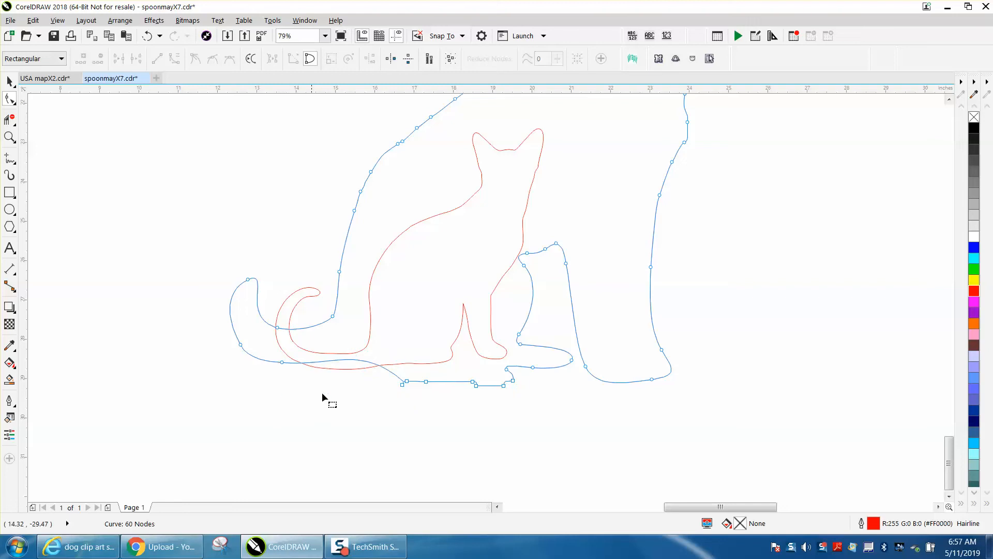
- Remove two more nodes under the dog's tail and lengthen the remaining curve handle to round the underside smoothly
double_click(402, 384)
double_click(280, 360)
left_click(399, 381)
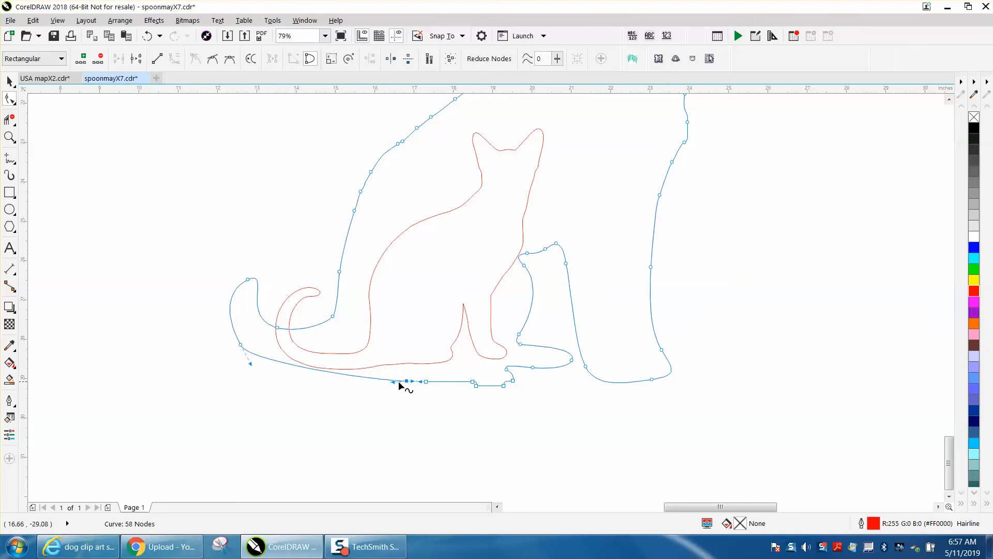
left_click_drag(386, 381, 278, 381)
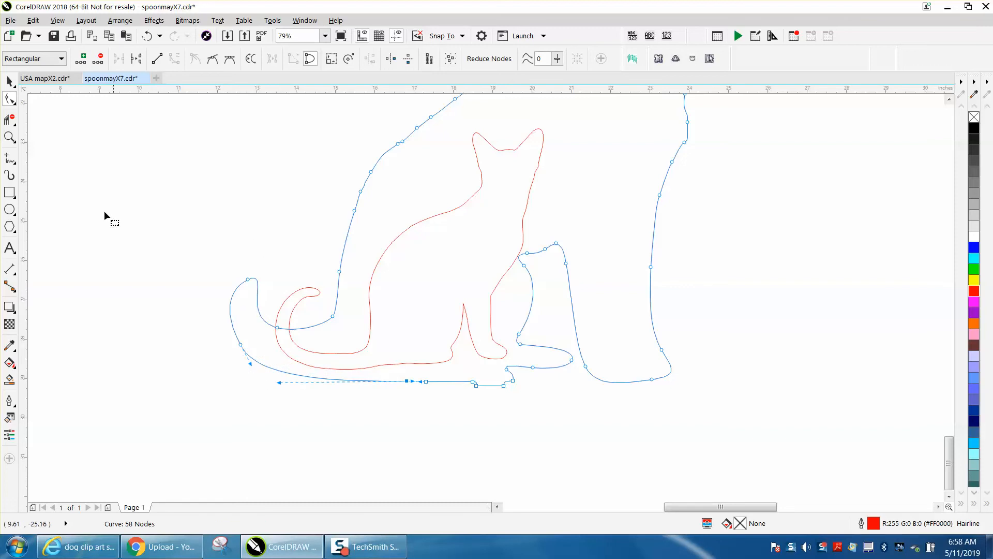
- Move the dog's tail tip node up and toward the body to lengthen the tail
left_click(18, 138)
left_click_drag(171, 233, 585, 440)
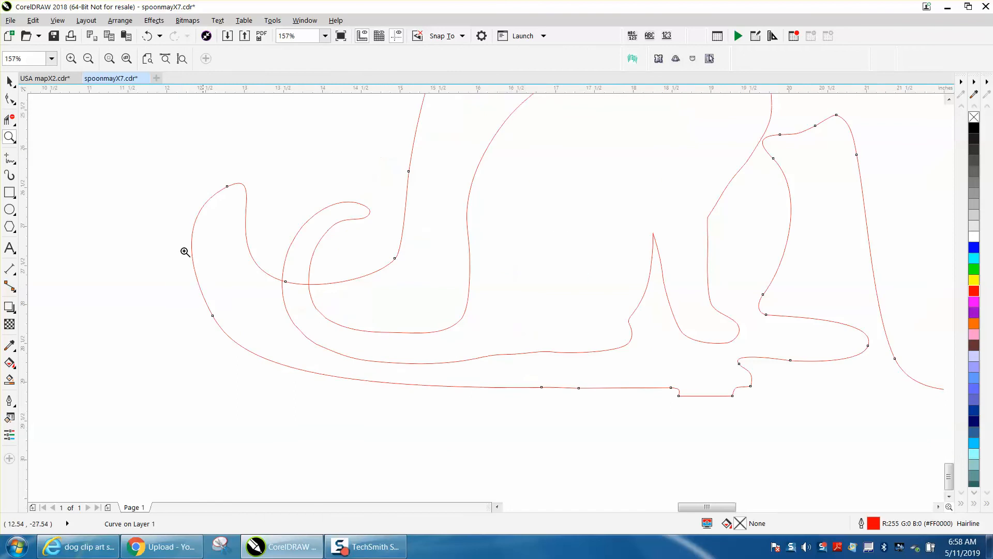
left_click(10, 99)
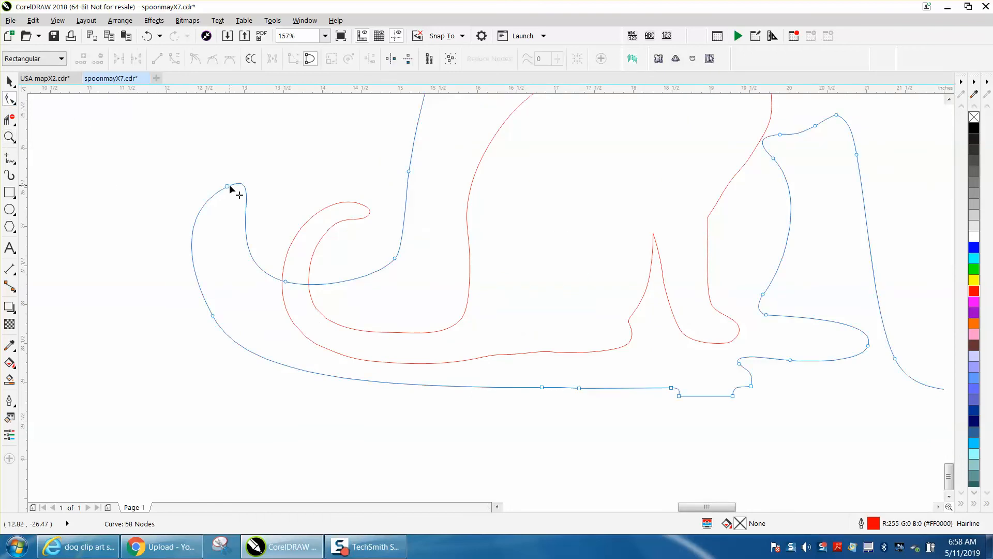
left_click_drag(229, 187, 320, 113)
- Convert the node at the outer bend of the dog's tail to a cusp and shift it inward, closer to the cat's tail
left_click(212, 315)
right_click(212, 316)
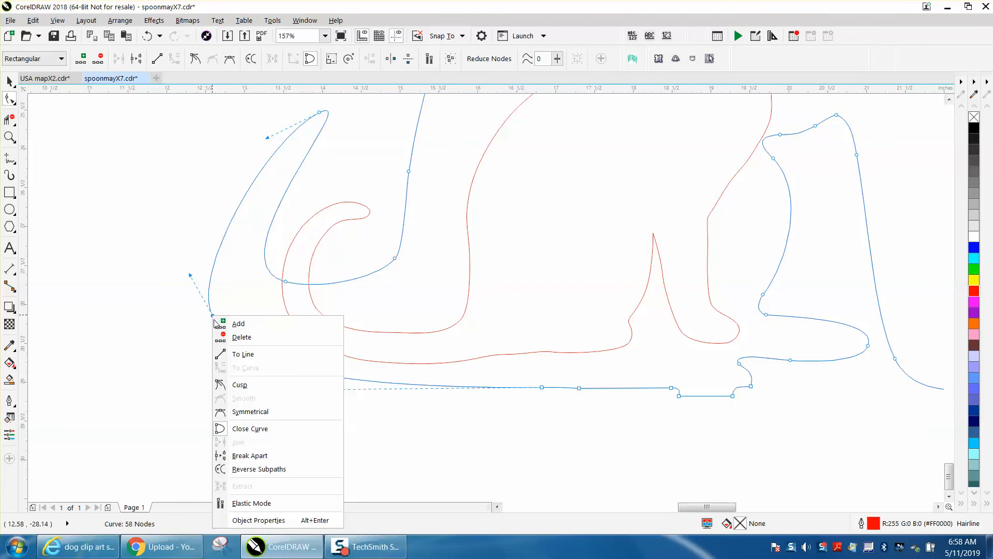
left_click(239, 386)
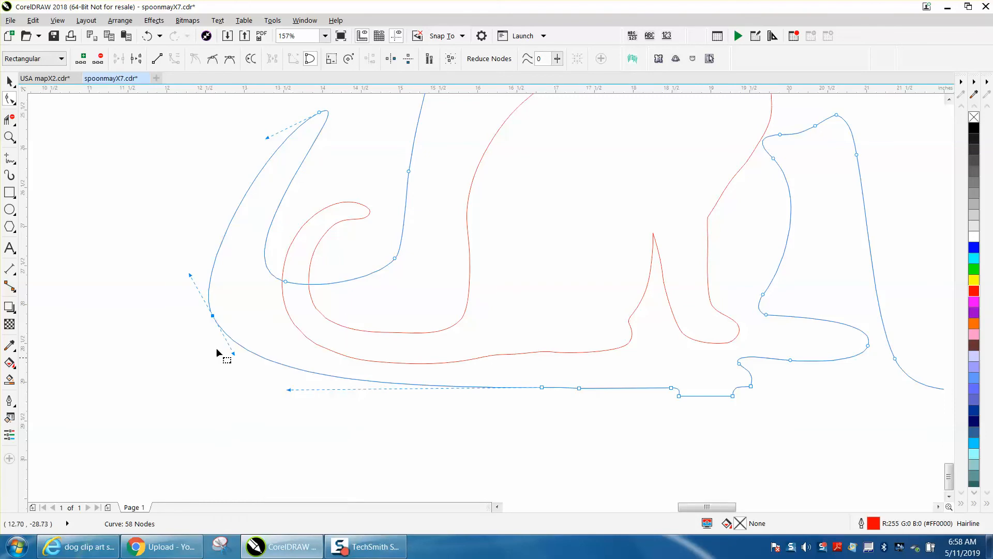
left_click_drag(212, 315, 231, 249)
mouse_move(268, 354)
left_mouse_down()
mouse_move(286, 355)
mouse_move(255, 350)
mouse_move(262, 355)
left_mouse_up()
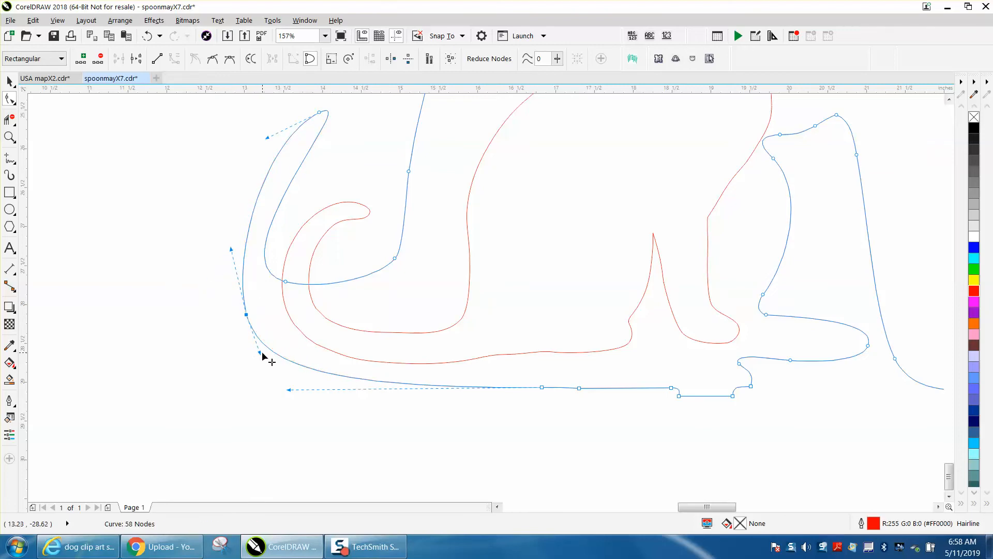
- Convert the dog's tail tip node to a cusp and adjust its handle on the inner side of the tail
left_click(320, 112)
right_click(320, 111)
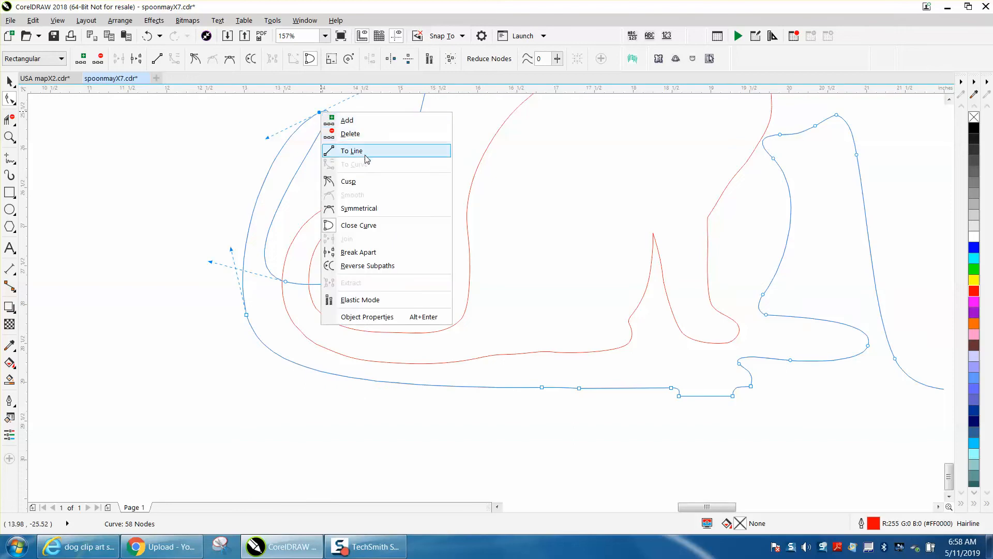
left_click(362, 181)
scroll(360, 174, "down", 2)
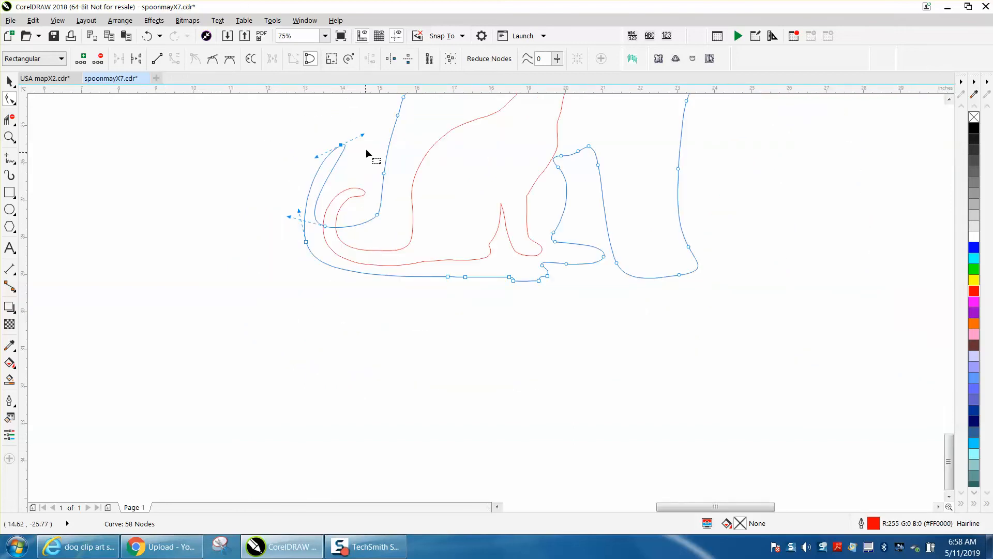
left_click_drag(364, 137, 348, 166)
- Move the node at the inner bend of the dog's tail down and to the right, and level the tail tip's inner handle
left_click(9, 136)
left_click_drag(293, 133, 501, 325)
left_click(9, 99)
left_click(329, 295)
left_click_drag(331, 296, 350, 304)
left_click_drag(384, 165, 390, 120)
left_click_drag(344, 299, 348, 317)
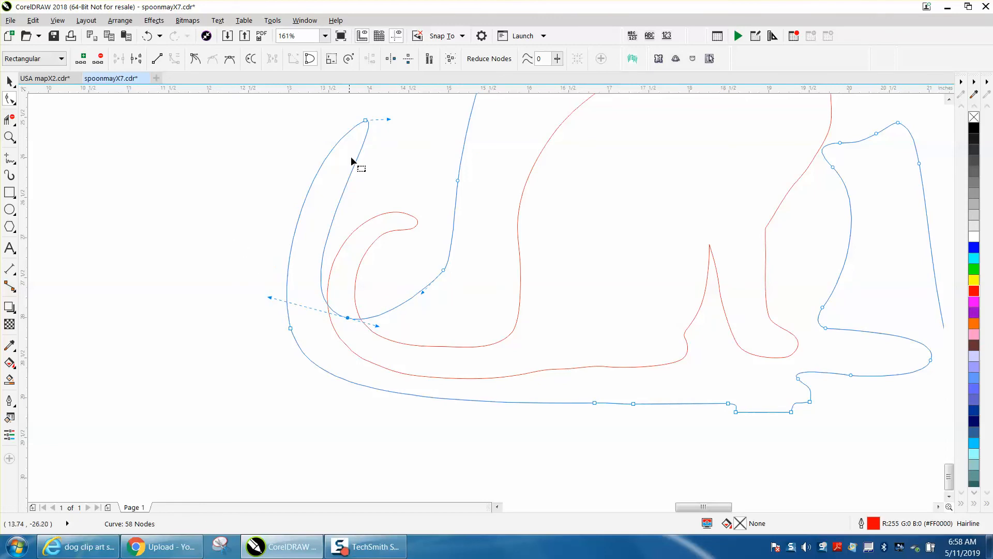
- Move the dog's tail tip toward the body and extend its outer handle to round the tail's outer edge
left_click_drag(366, 121, 405, 122)
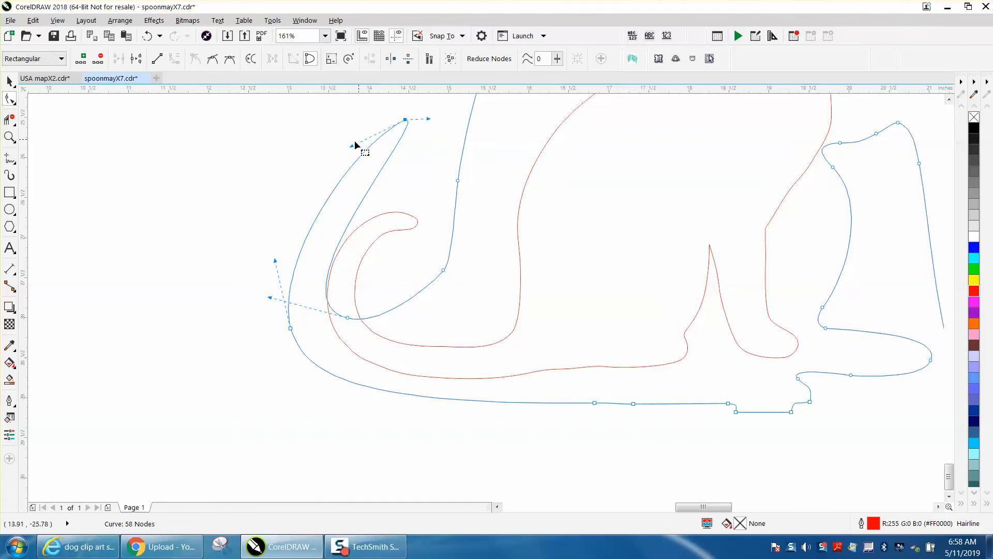
left_click_drag(351, 146, 295, 130)
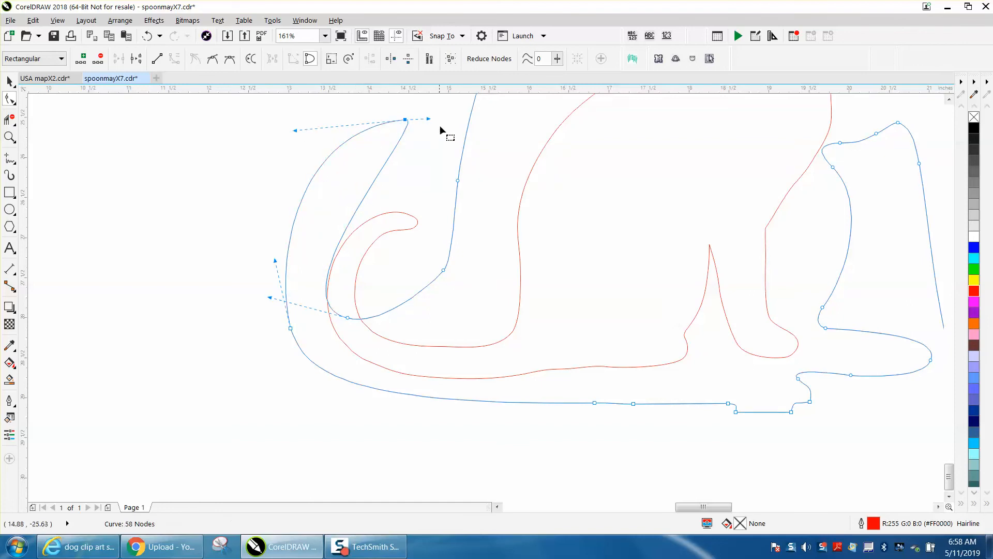
left_click_drag(430, 120, 417, 137)
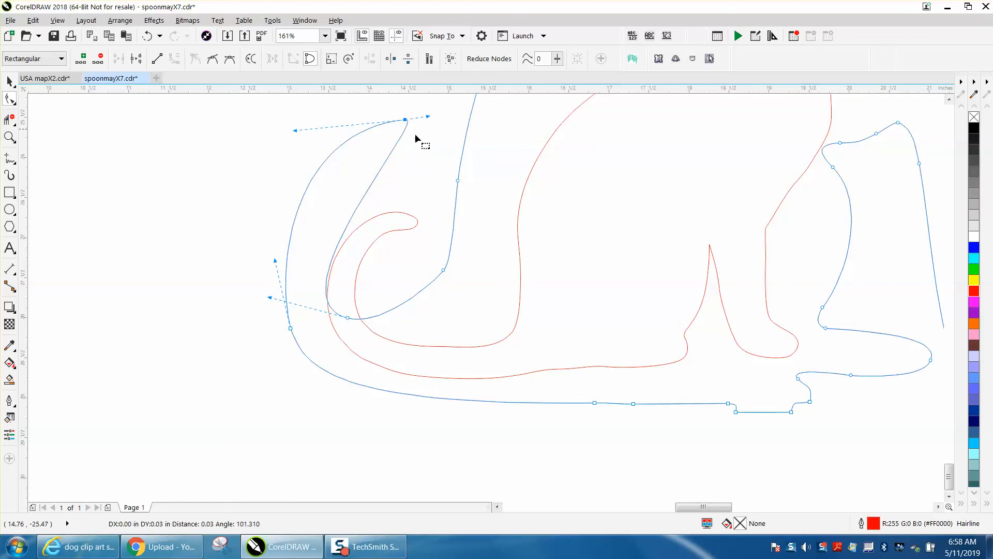
- Add a node to the inner edge of the dog's tail to curve it, and lower the inner bend node
left_click(392, 150)
mouse_move(393, 150)
left_mouse_down()
mouse_move(363, 160)
mouse_move(395, 147)
left_mouse_up()
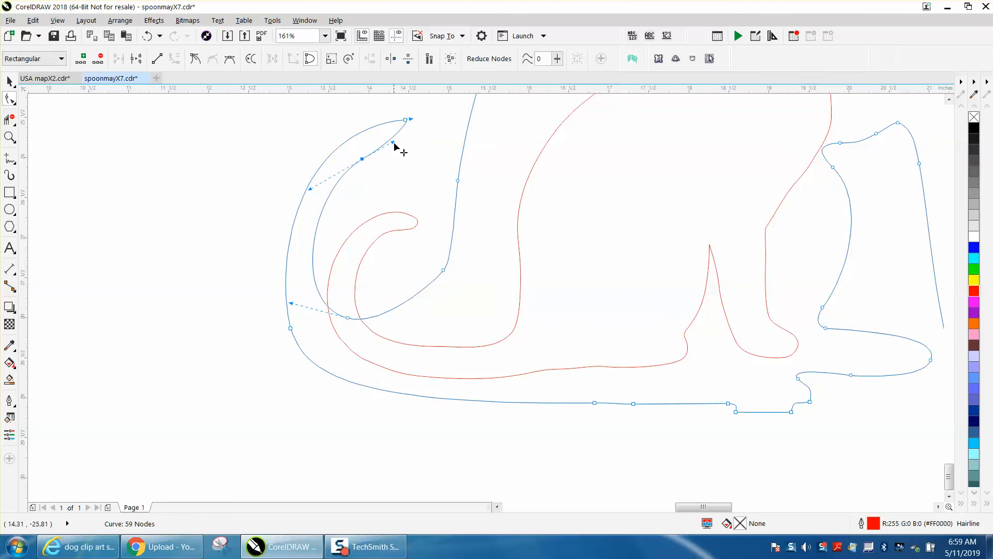
left_click_drag(348, 319, 348, 334)
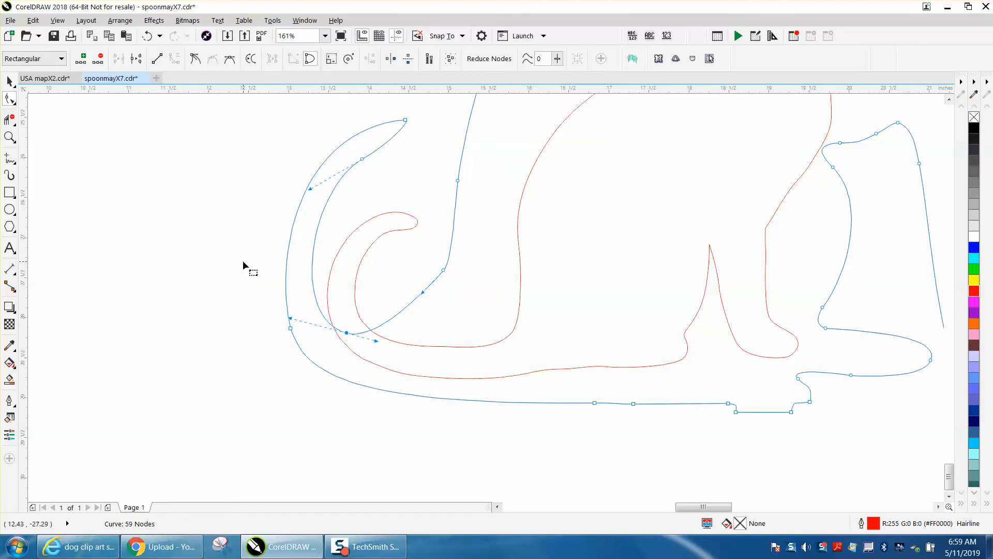
- Smooth the cat's tail with the Smooth brush using a 2.0" nib
left_click(10, 82)
left_click(9, 99)
left_click(365, 225)
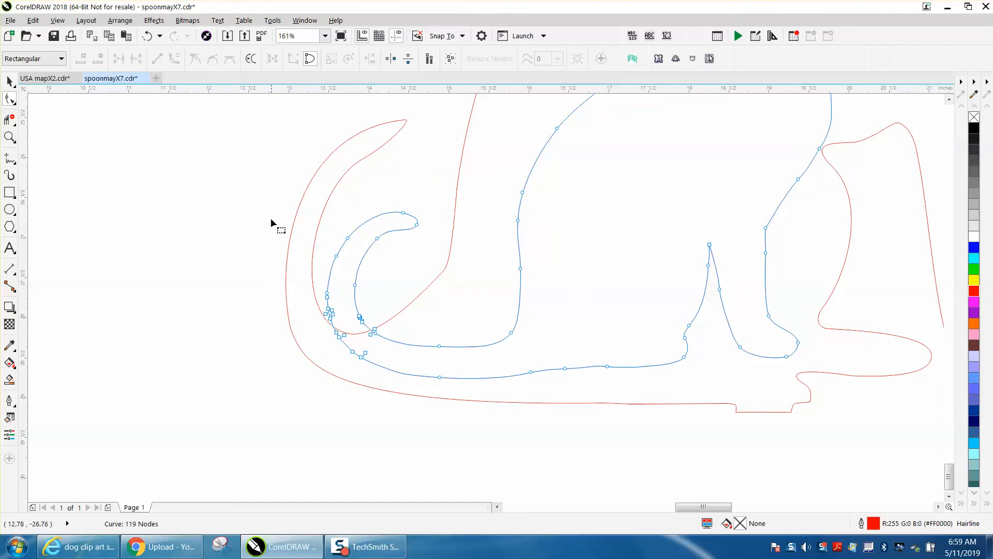
left_click(10, 98)
left_click(37, 119)
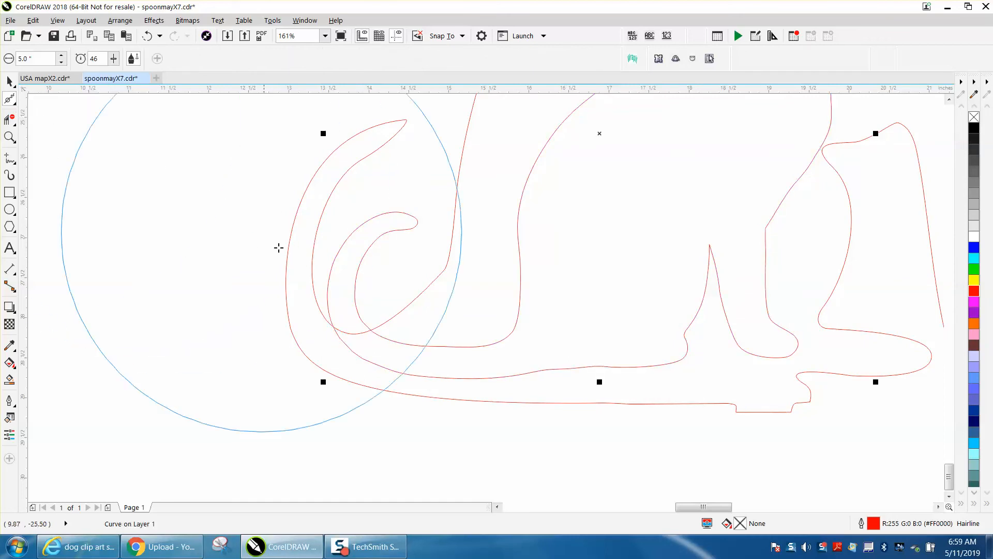
left_click(36, 59)
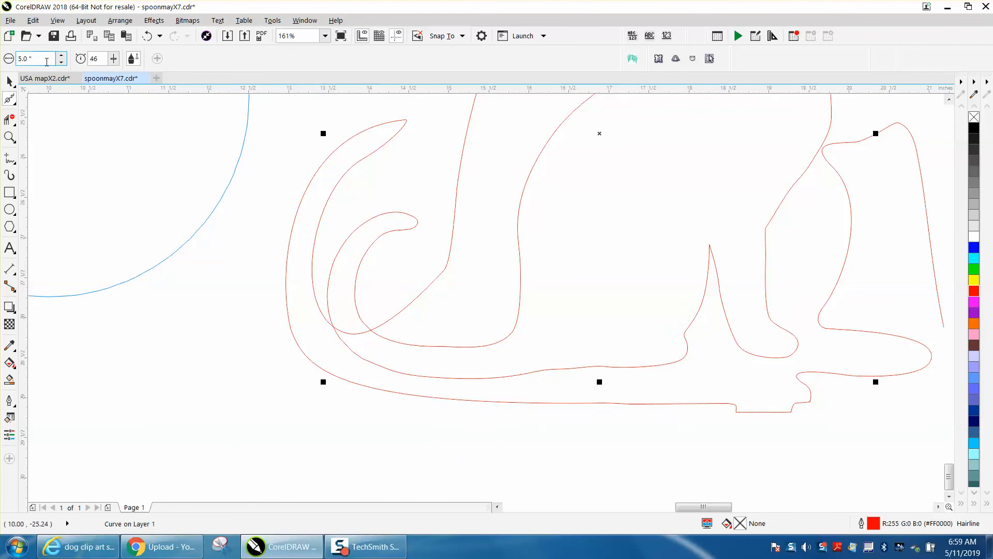
type("2")
key("Return")
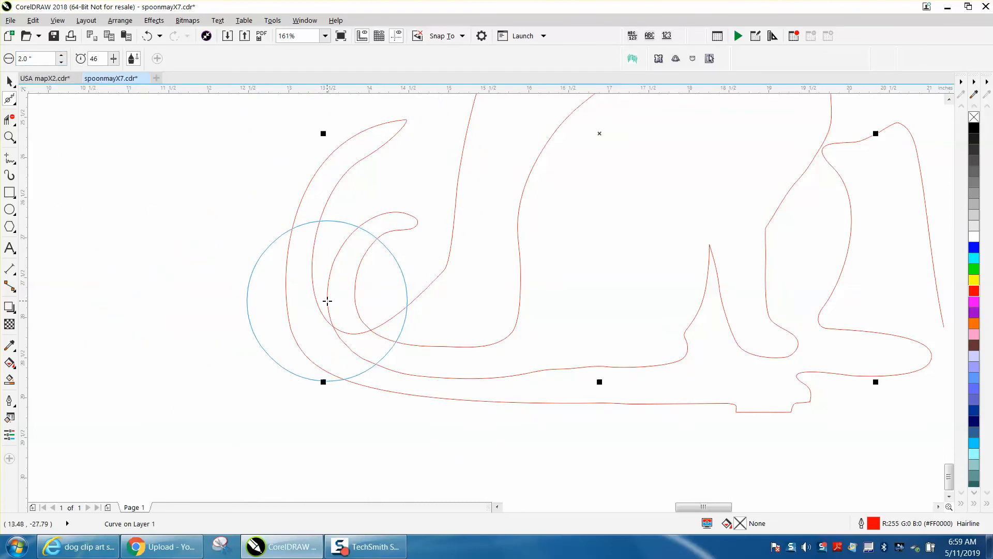
mouse_move(370, 330)
left_mouse_down()
mouse_move(357, 307)
mouse_move(381, 253)
left_mouse_up()
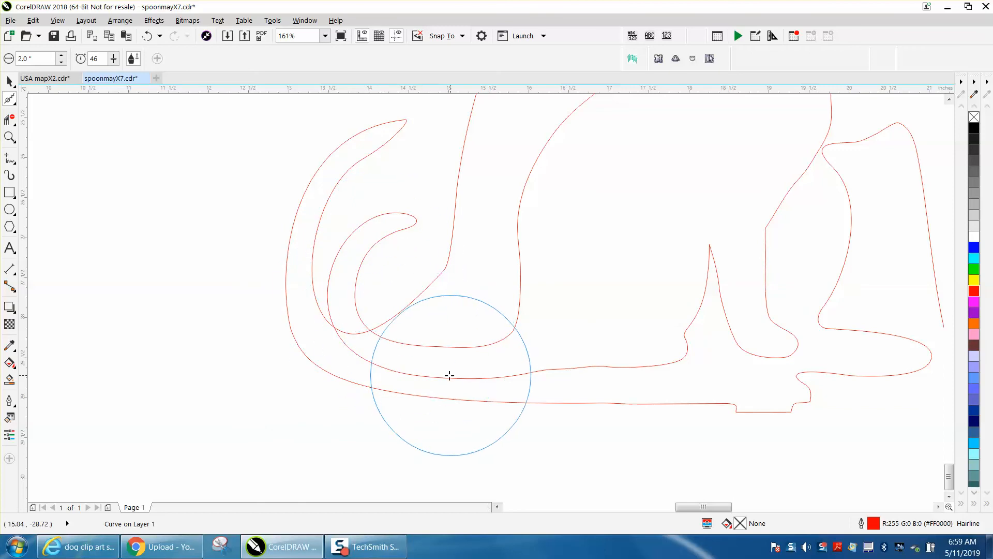
- Move all nodes of the cat's tail together toward the outer edge of the dog's tail
left_click(18, 106)
left_click(44, 98)
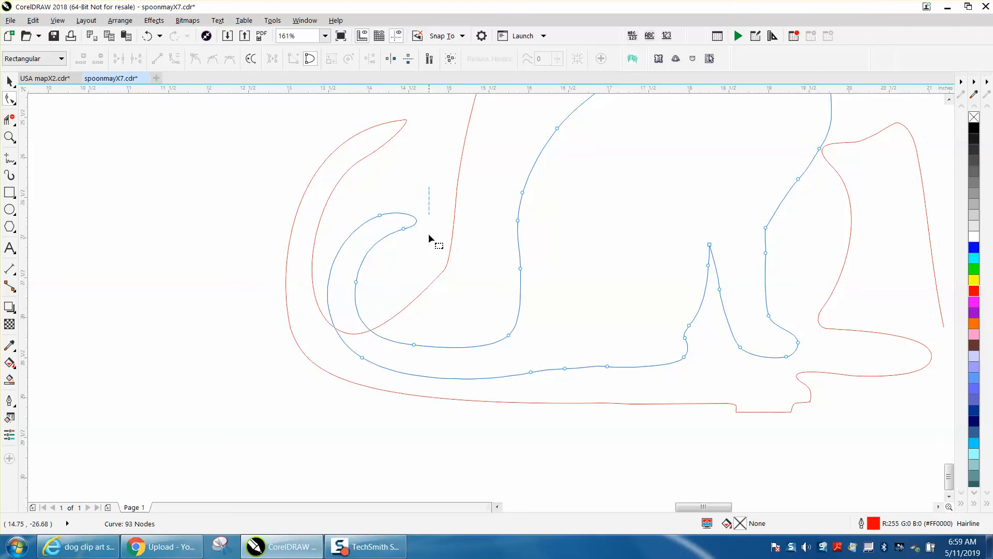
left_click_drag(318, 385, 310, 386)
left_click_drag(360, 357, 331, 357)
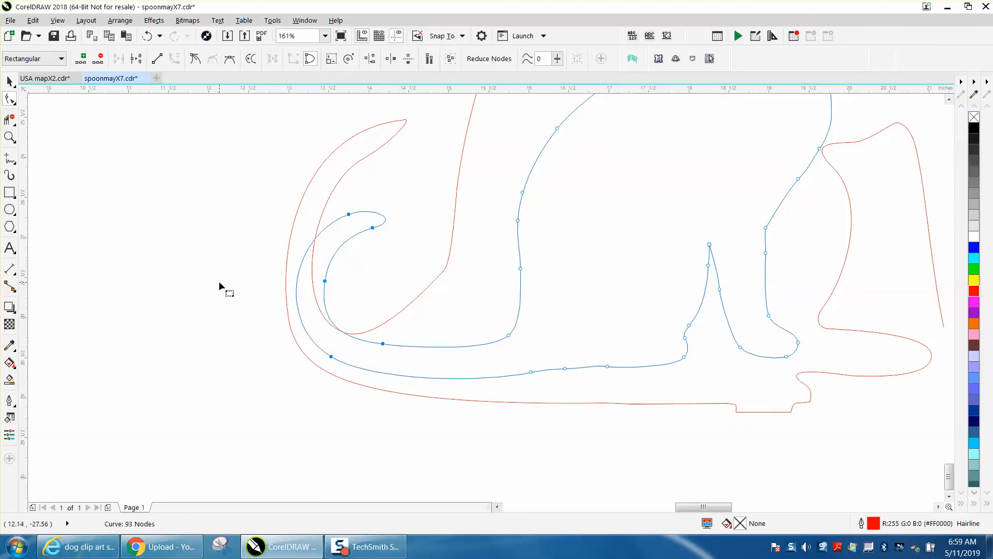
left_click(263, 213)
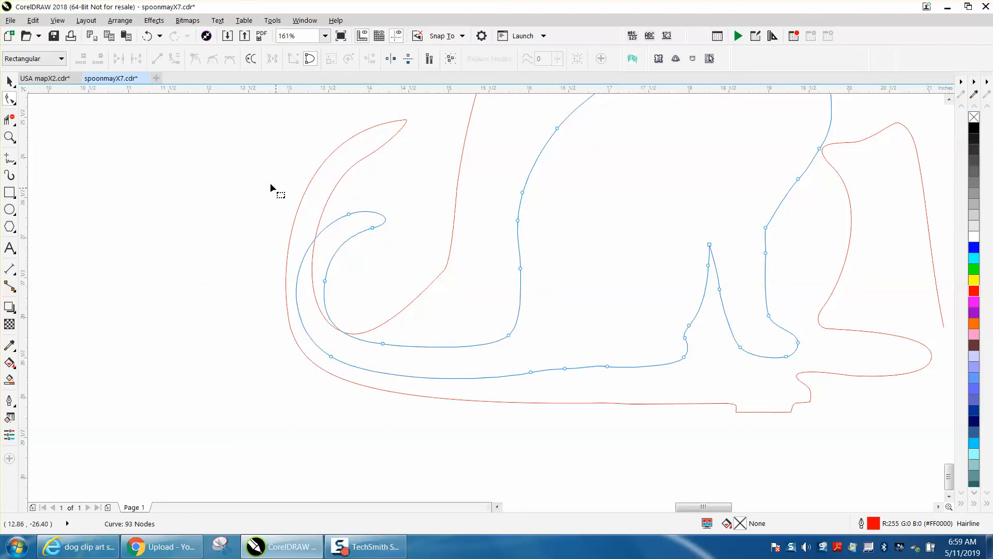
- Move the cat's tail tip up and outward, shift the inner-edge node outward, and pull the tip's outer node inward to slim the tail
left_click_drag(390, 269, 390, 269)
left_click_drag(372, 228, 329, 208)
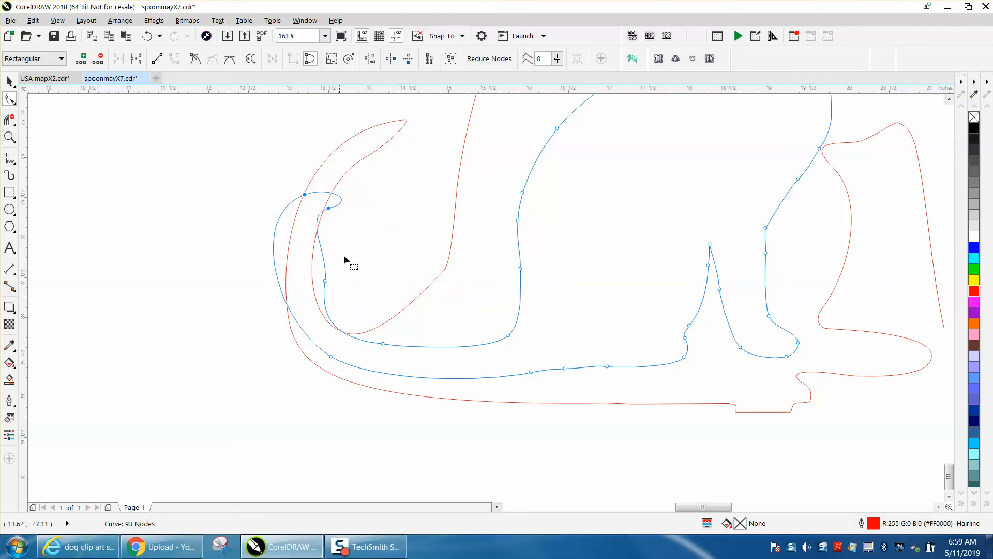
left_click_drag(328, 284, 303, 286)
left_click_drag(305, 195, 335, 186)
- Convert the inner-edge node of the cat's tail to a cusp and adjust its lower handle to round the bend
left_click(301, 284)
right_click(302, 284)
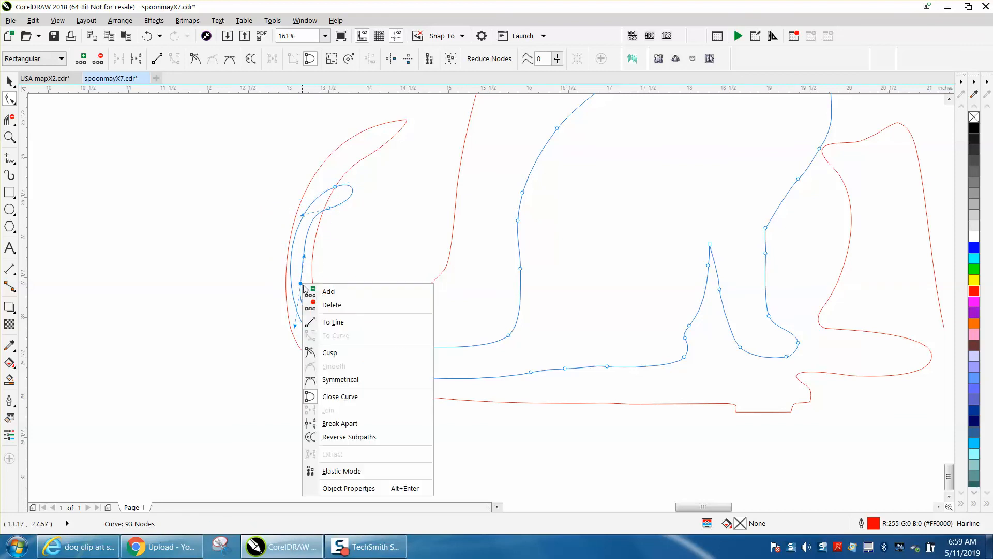
left_click(336, 355)
left_click_drag(294, 325, 309, 340)
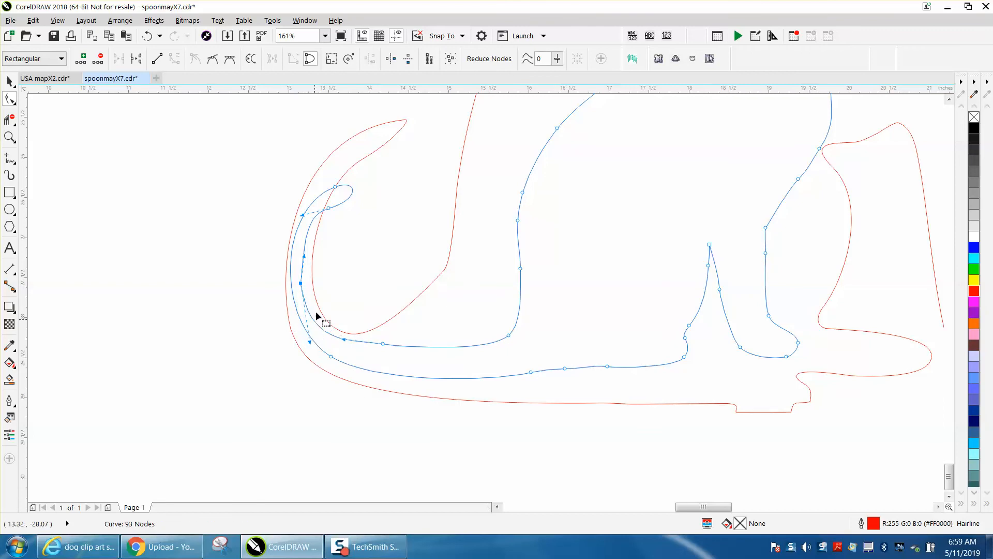
left_click(361, 178)
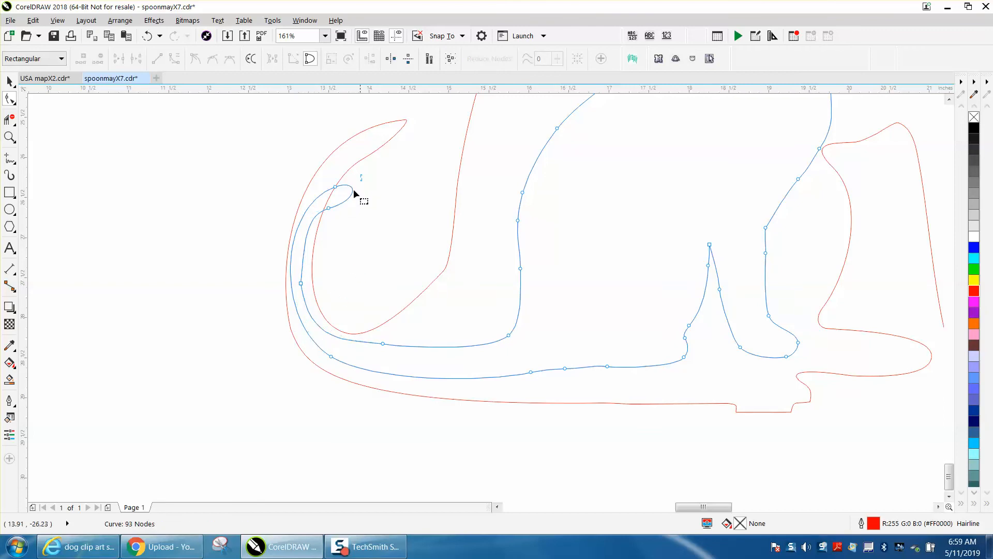
- Adjust the handles of the cat tail's tip and lower bend nodes so its outer edge stays inside the dog's tail
left_click_drag(316, 219, 328, 180)
left_click(350, 180)
left_click(12, 134)
left_click_drag(251, 148, 526, 430)
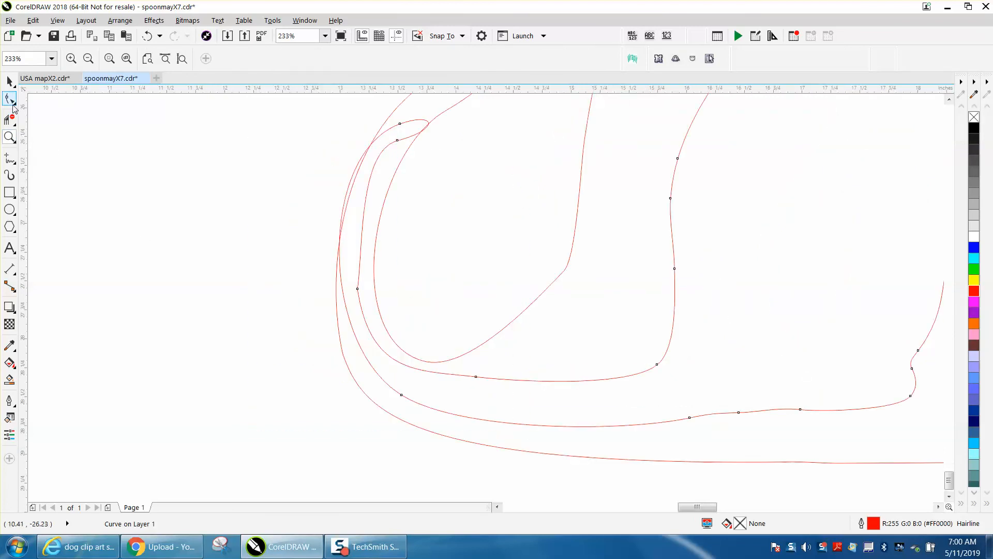
left_click(10, 98)
left_click(401, 126)
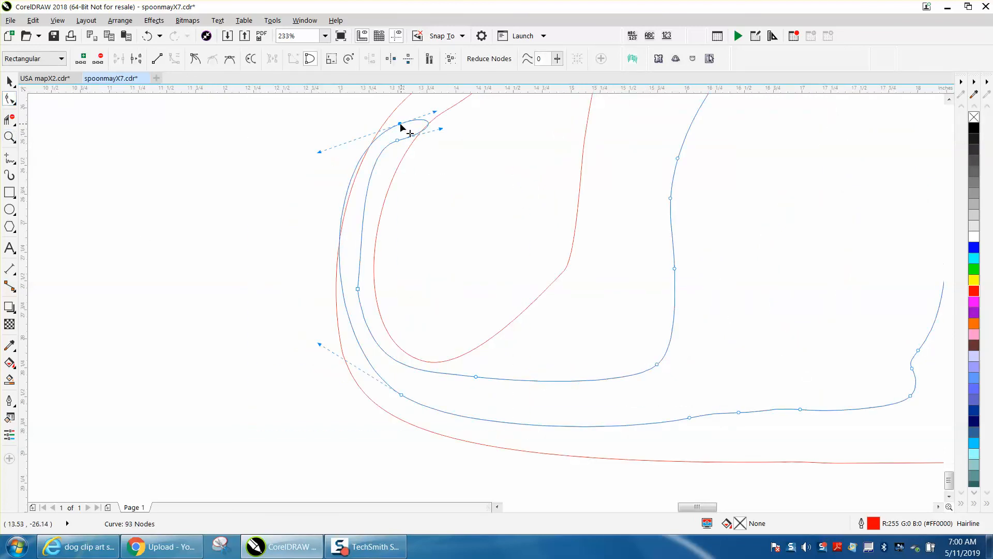
left_click_drag(320, 152, 319, 189)
left_click_drag(319, 345, 332, 356)
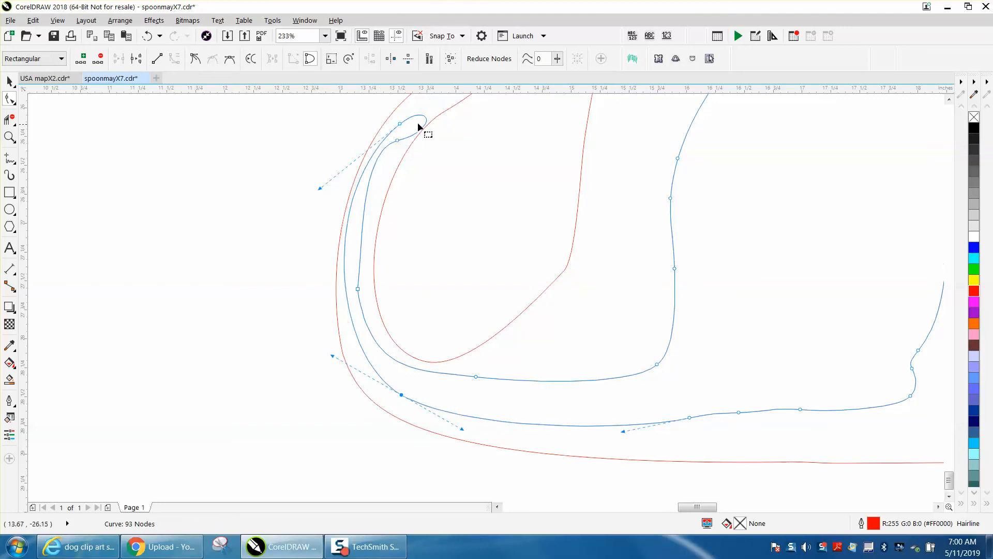
- Add a node at the cat's tail tip and flatten the curve on the tip's underside
double_click(425, 117)
left_click_drag(422, 134, 421, 136)
left_click_drag(421, 131, 421, 129)
left_click(451, 158)
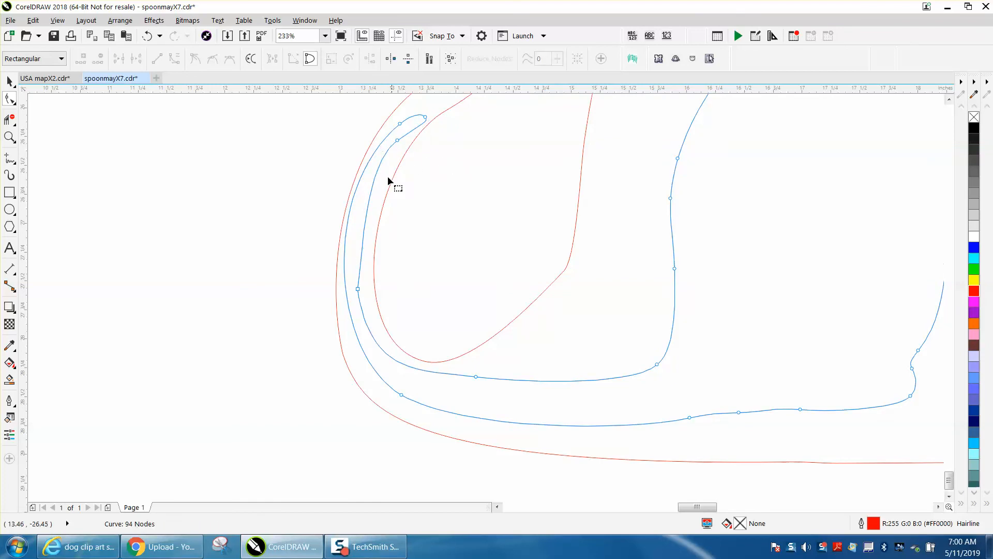
- Delete the node midway along the inner edge of the cat's tail and level the long handle of the lower inner node
left_click(357, 289)
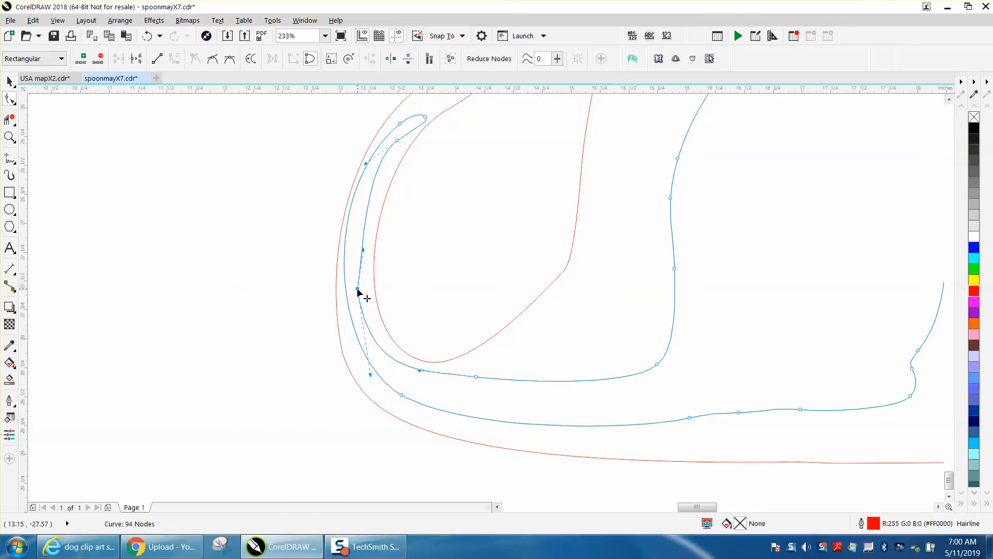
key("Delete")
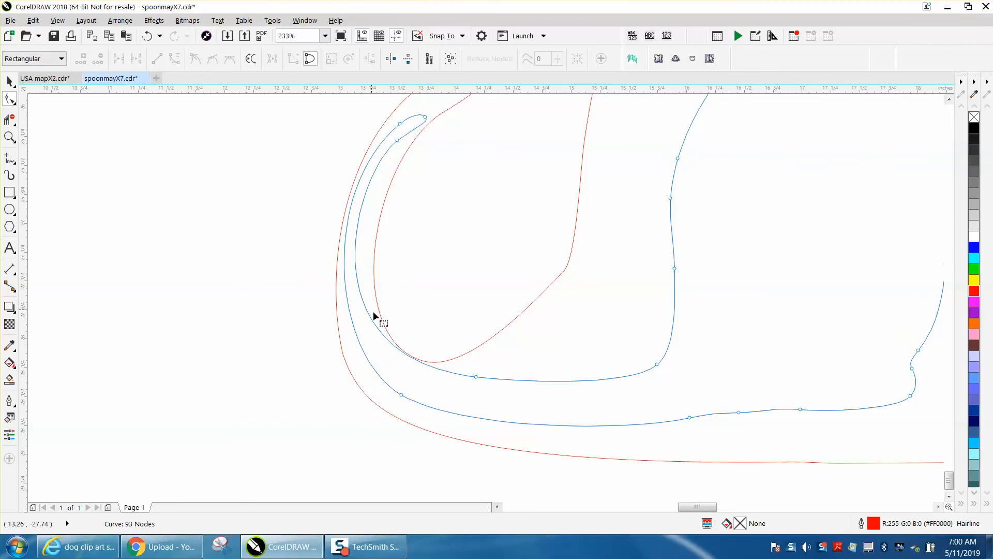
left_click(476, 376)
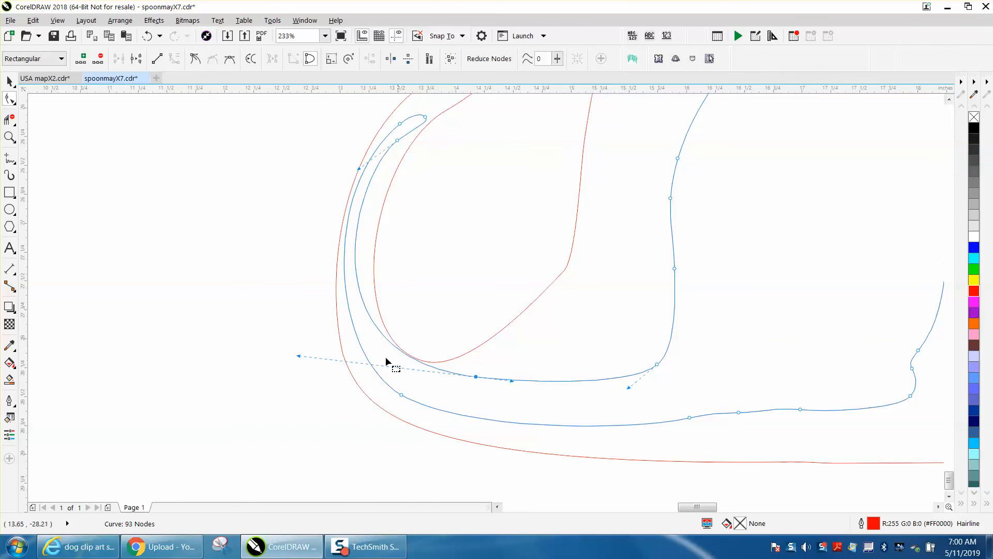
left_click_drag(301, 356, 296, 376)
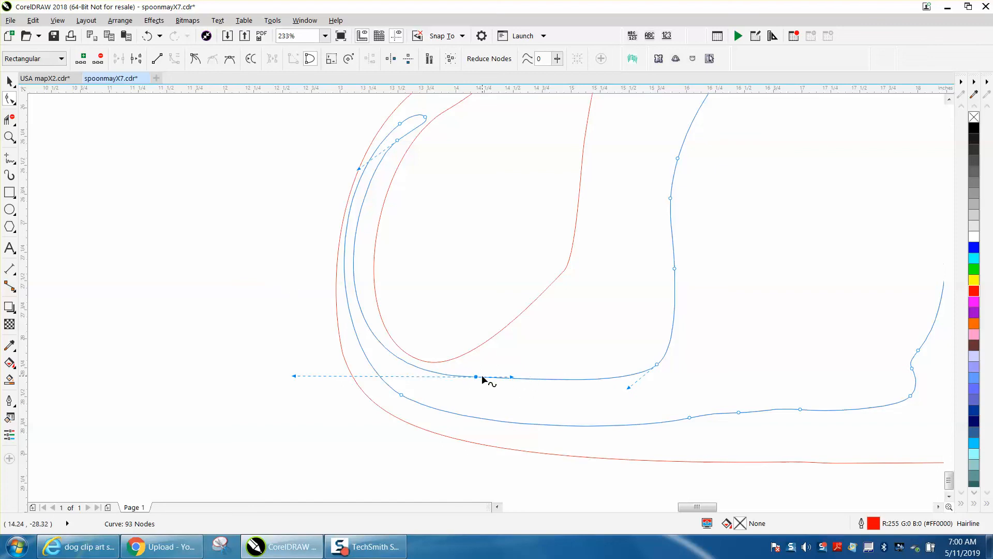
- Lower the node on the inner edge of the cat's tail base and the node where the tail meets the cat's back
left_click_drag(477, 379, 490, 398)
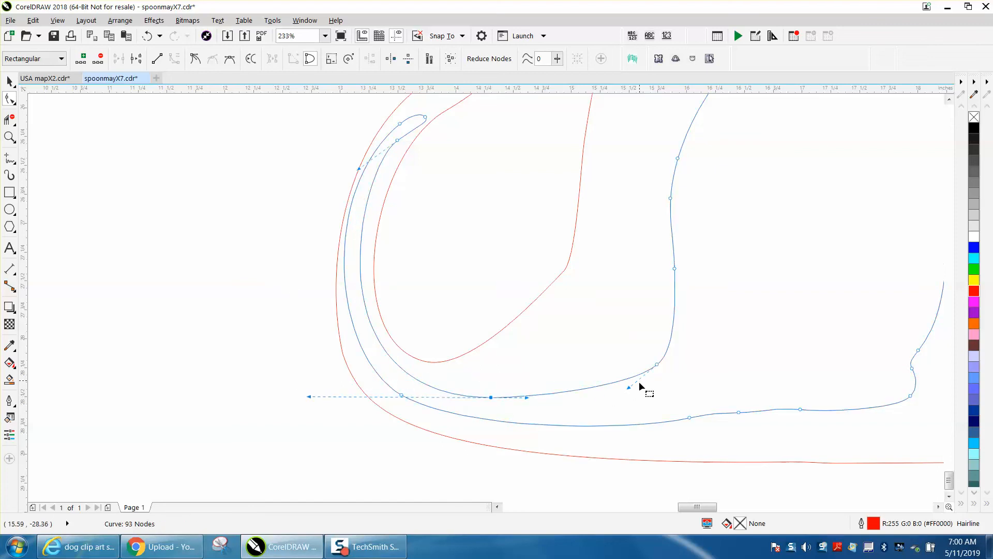
left_click_drag(657, 364, 661, 379)
scroll(420, 315, "down", 2)
scroll(383, 287, "down", 3)
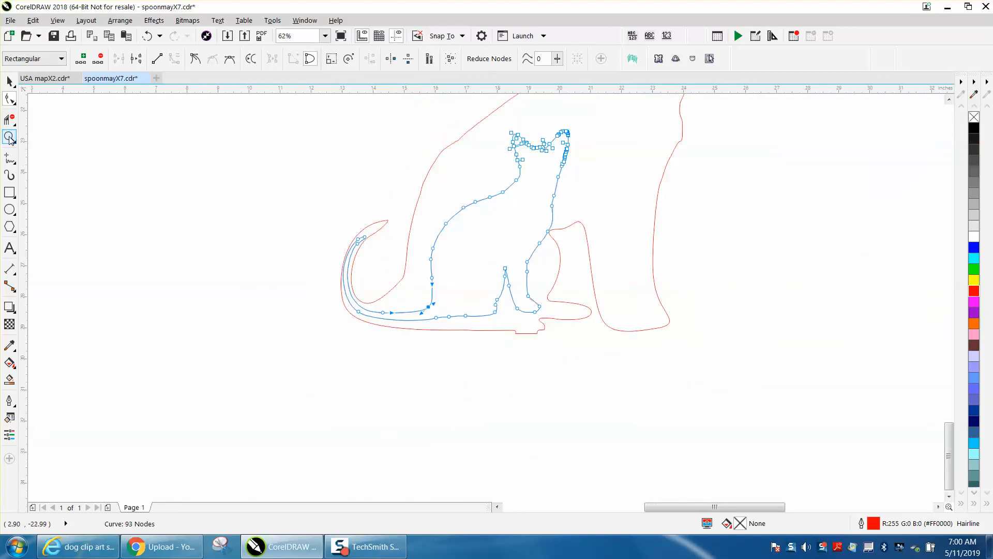
left_click(9, 82)
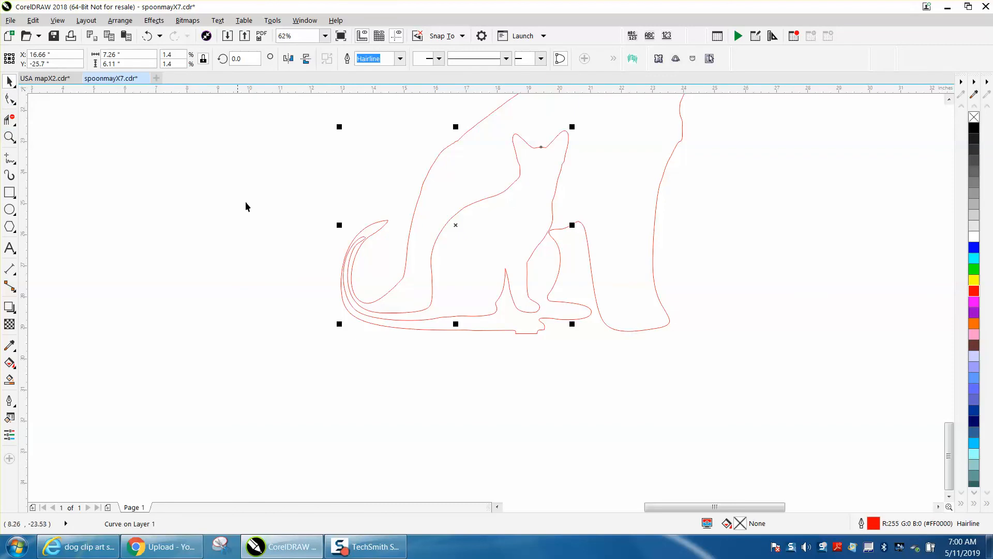
- Move the two dog-outline nodes closest to the cat's chest slightly away from the cat
left_click(9, 139)
left_click_drag(538, 215, 609, 259)
left_click(10, 98)
left_click(313, 221)
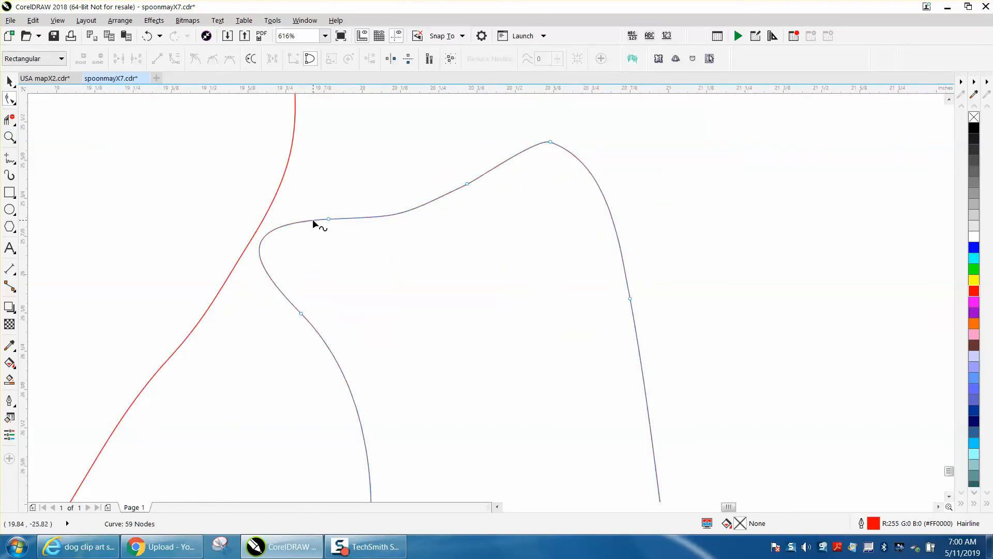
left_click_drag(343, 194, 329, 314)
scroll(327, 279, "down", 7)
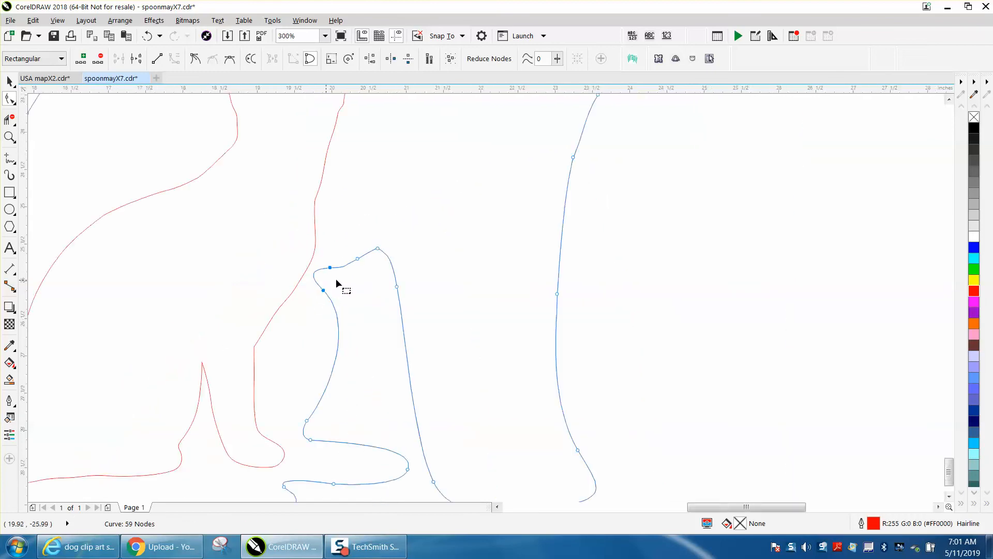
left_click(9, 82)
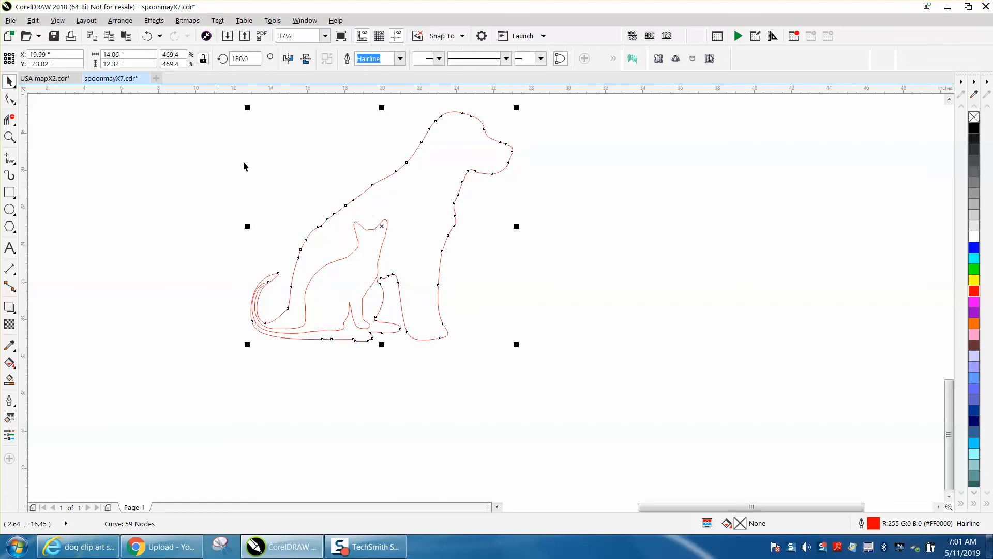
- Smart-fill the dog's area around the cat with Black and no outline
left_click(10, 380)
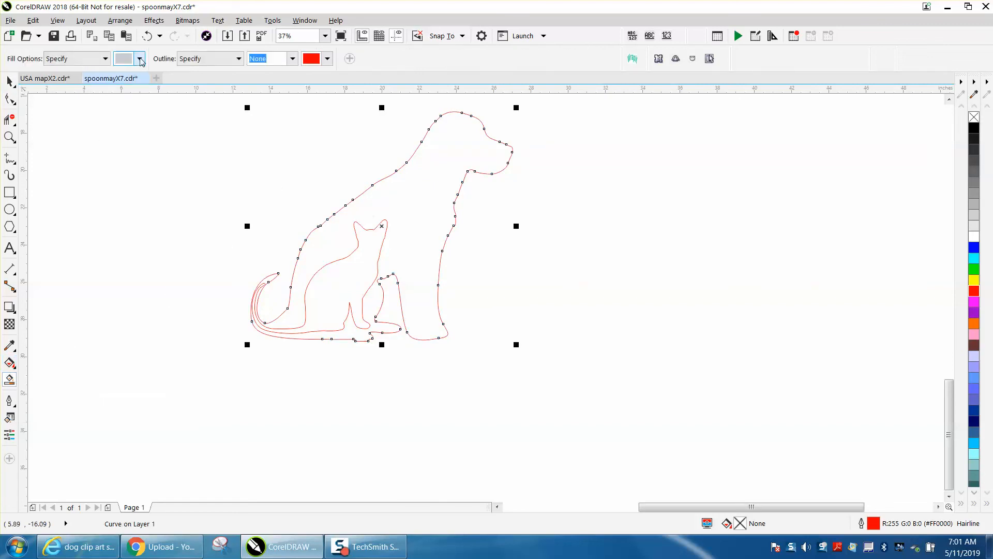
left_click(140, 59)
left_click(226, 125)
left_click(226, 125)
left_click(207, 125)
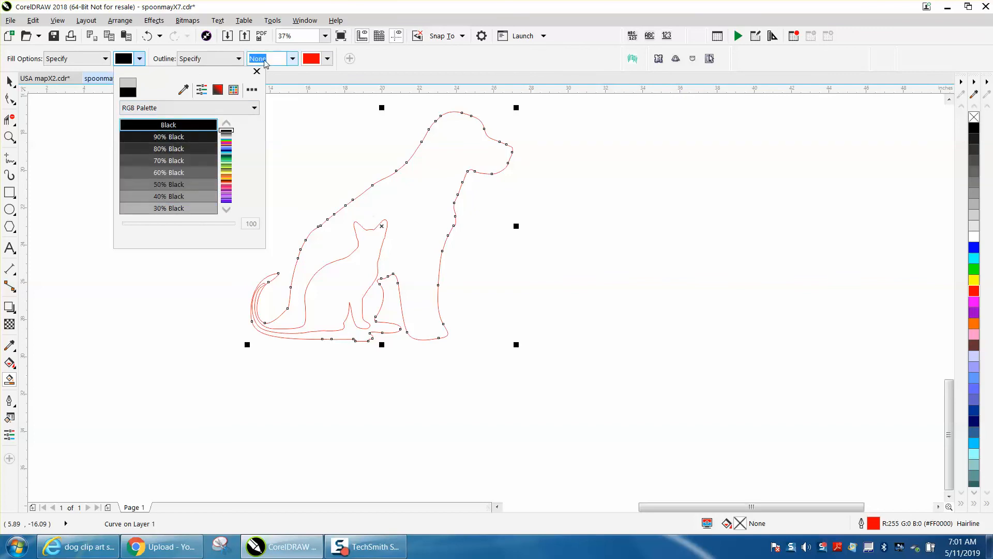
left_click(420, 221)
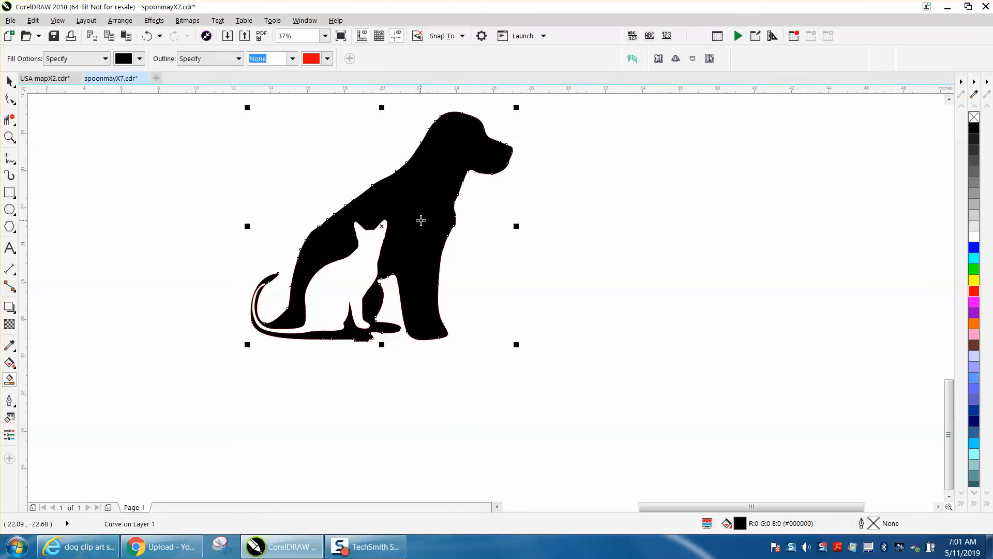
- Smart-fill the cat's area with 10% Black
left_click(140, 58)
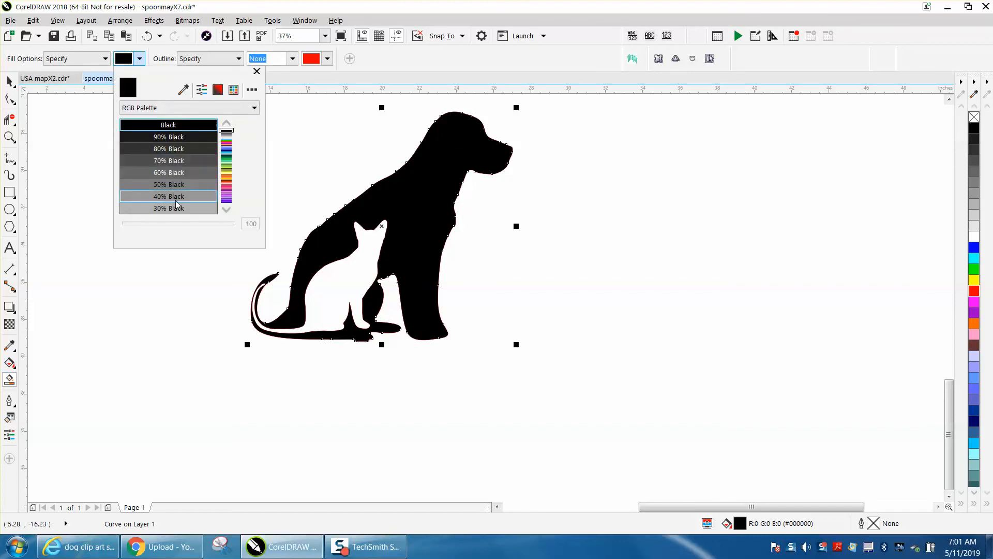
left_click(227, 209)
left_click(228, 209)
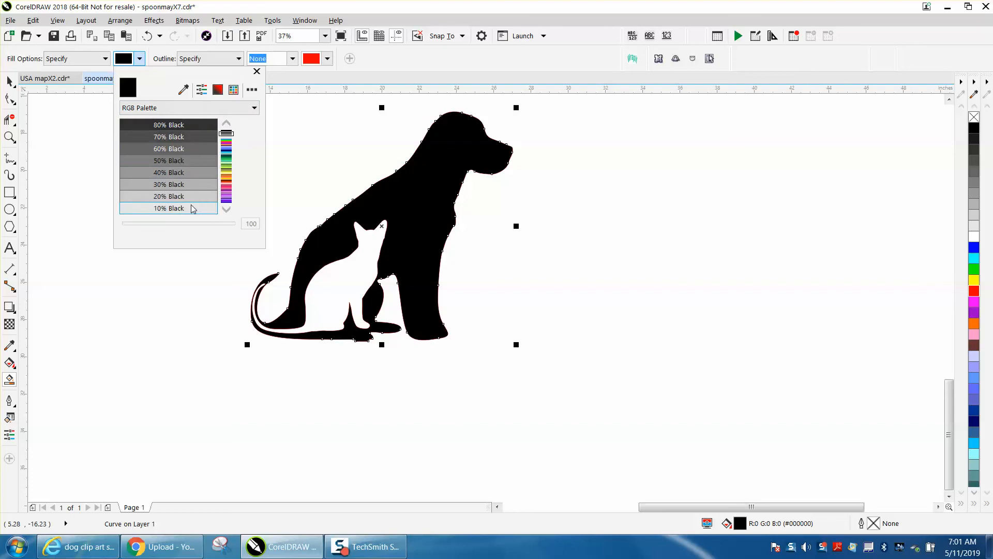
left_click(191, 208)
left_click(333, 271)
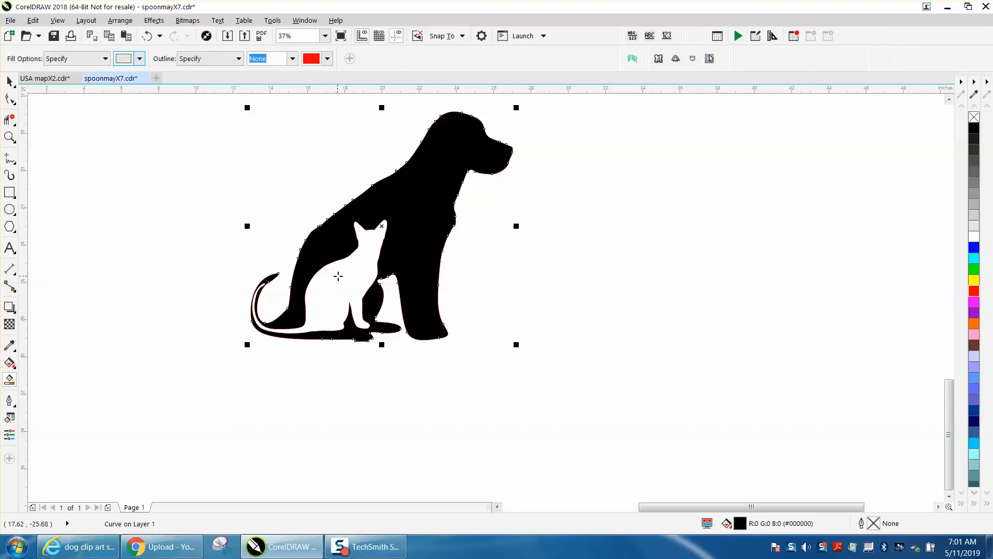
left_click(336, 274)
left_click(9, 81)
- Select the four dog and cat objects and move them beside the original filled design for comparison
scroll(290, 138, "down", 2)
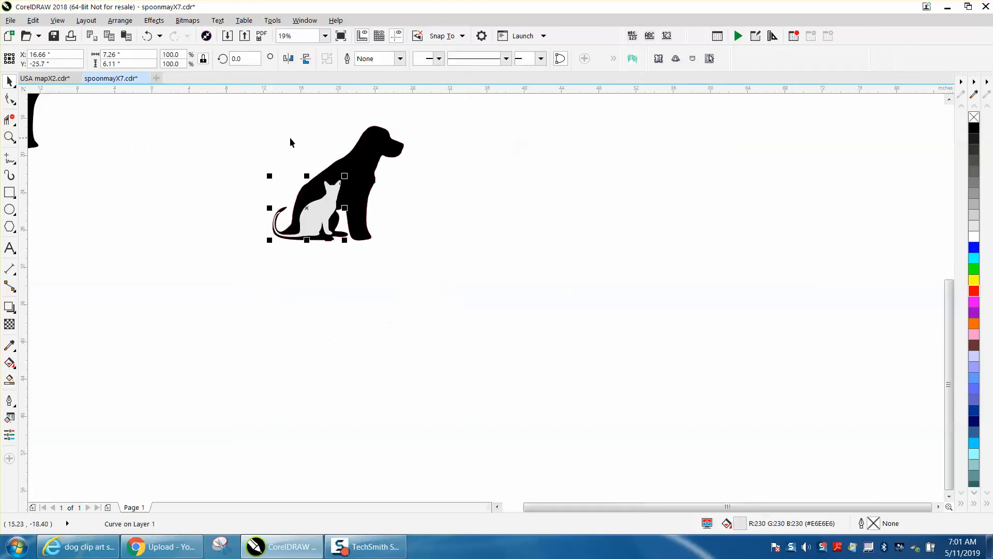
left_click_drag(464, 268, 465, 269)
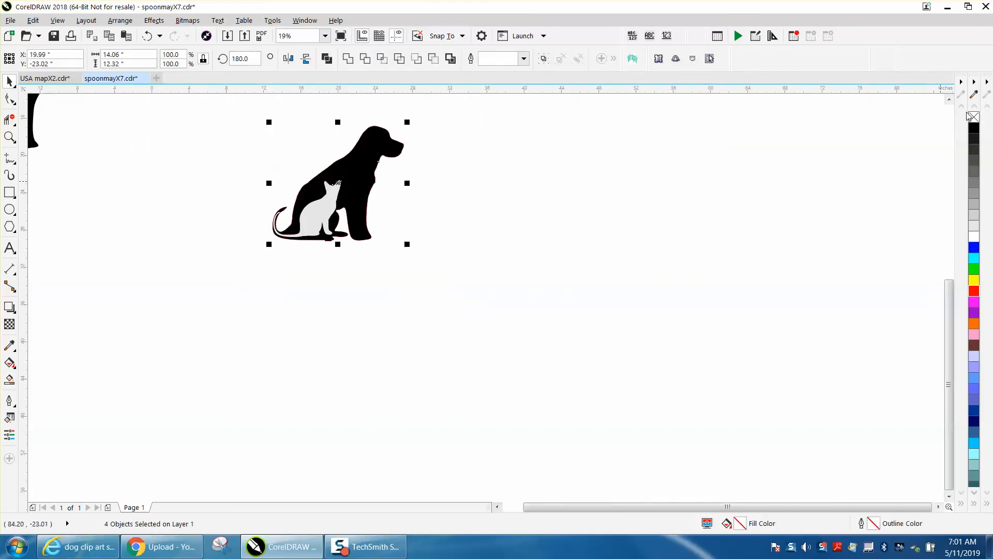
left_click_drag(340, 187, 423, 190)
scroll(423, 190, "down", 2)
left_click_drag(481, 212, 392, 185)
key("z")
left_click_drag(348, 150, 446, 203)
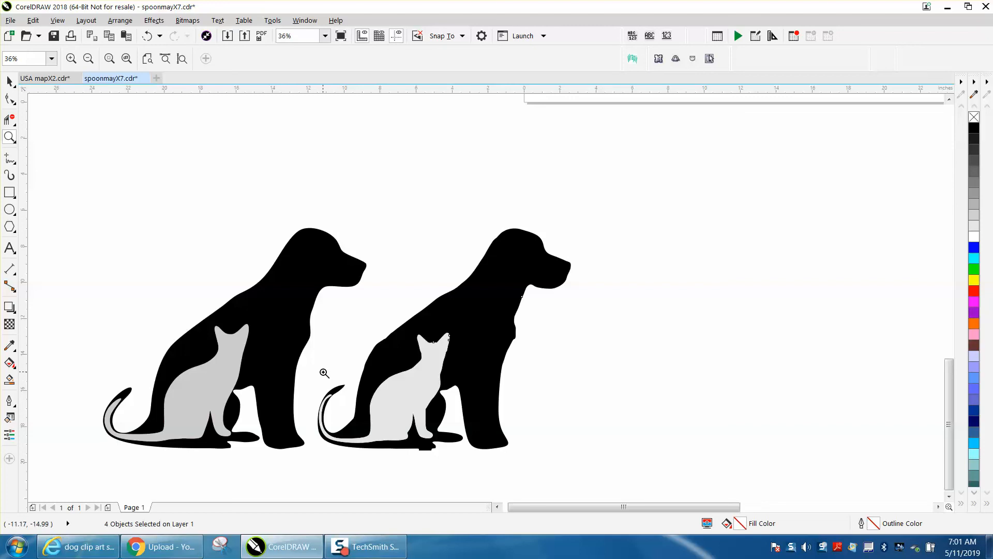
- Smooth the jagged bump on the front of the newly filled dog's chest with the Smooth tool
left_click(11, 99)
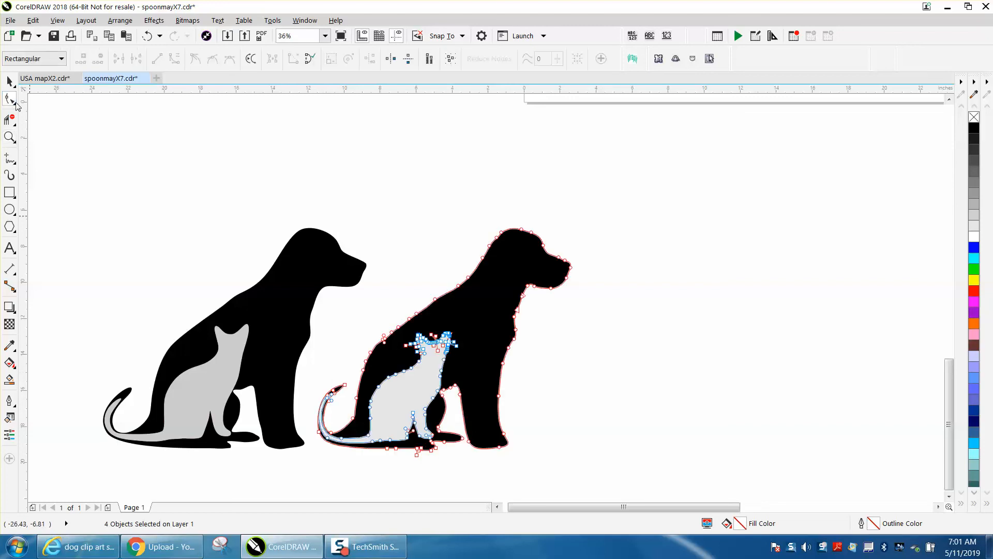
left_click(18, 106)
left_click(42, 115)
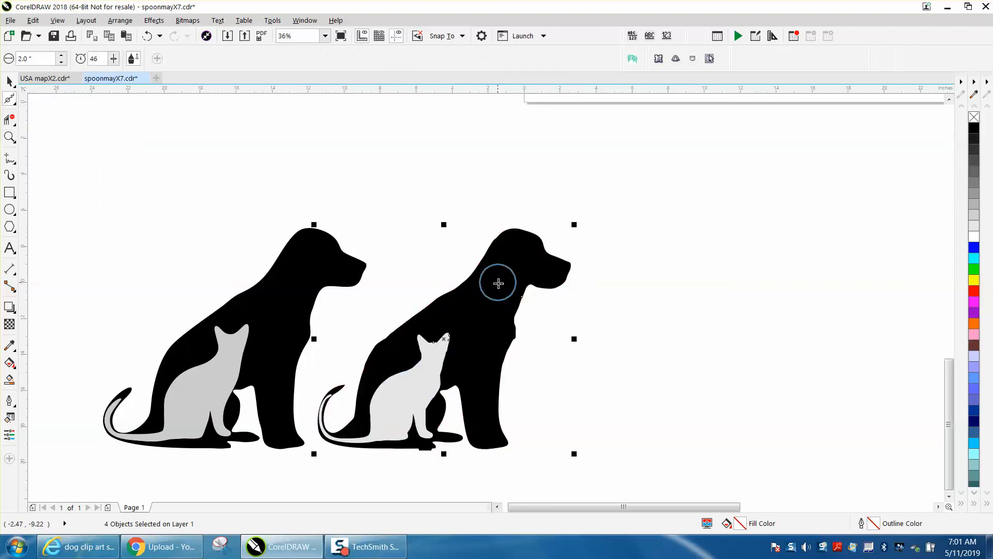
left_click(518, 331)
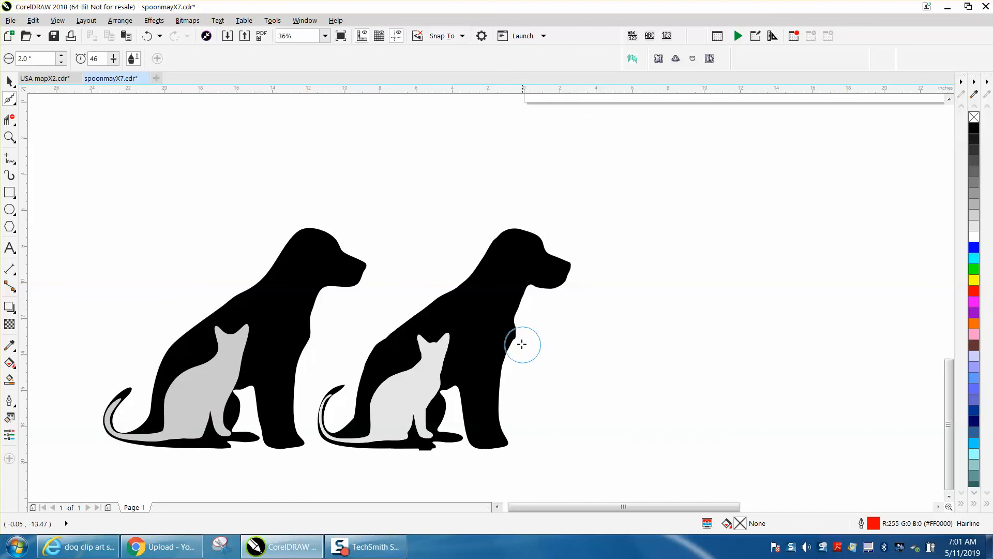
left_click(516, 339)
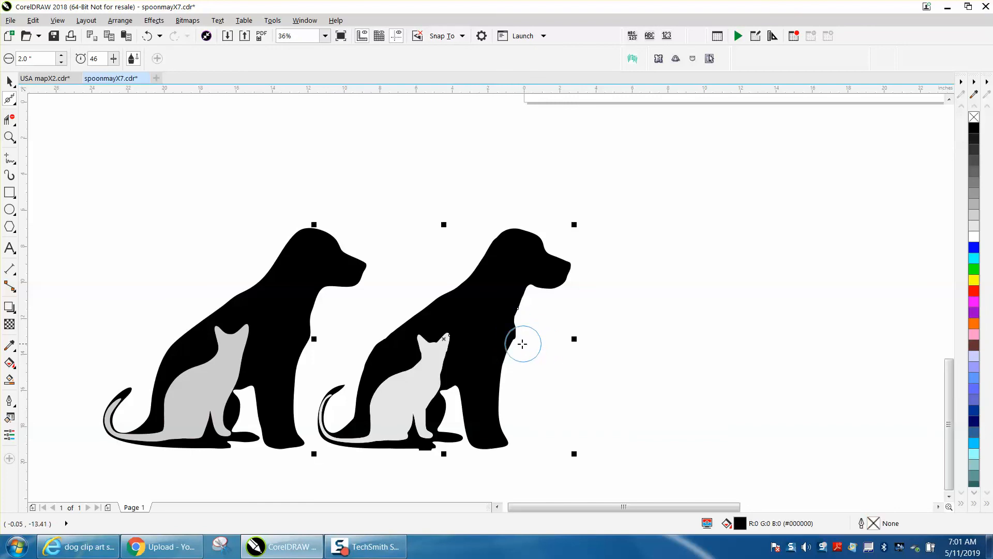
mouse_move(513, 336)
left_mouse_down()
mouse_move(514, 313)
mouse_move(517, 348)
mouse_move(519, 298)
mouse_move(539, 295)
mouse_move(554, 308)
left_mouse_up()
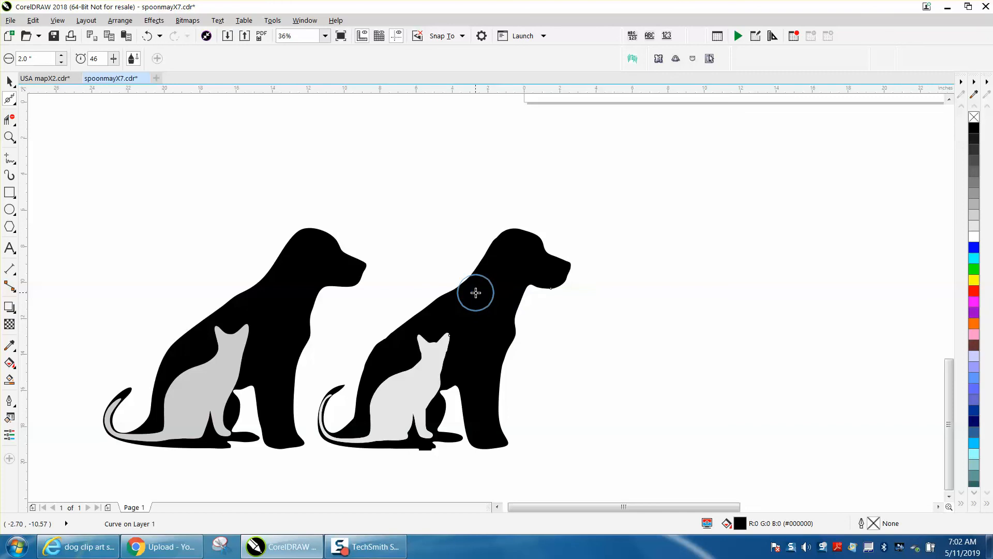
- Compare the newly filled dog-and-cat design with the original beside it, framing both closely
scroll(476, 293, "down", 2)
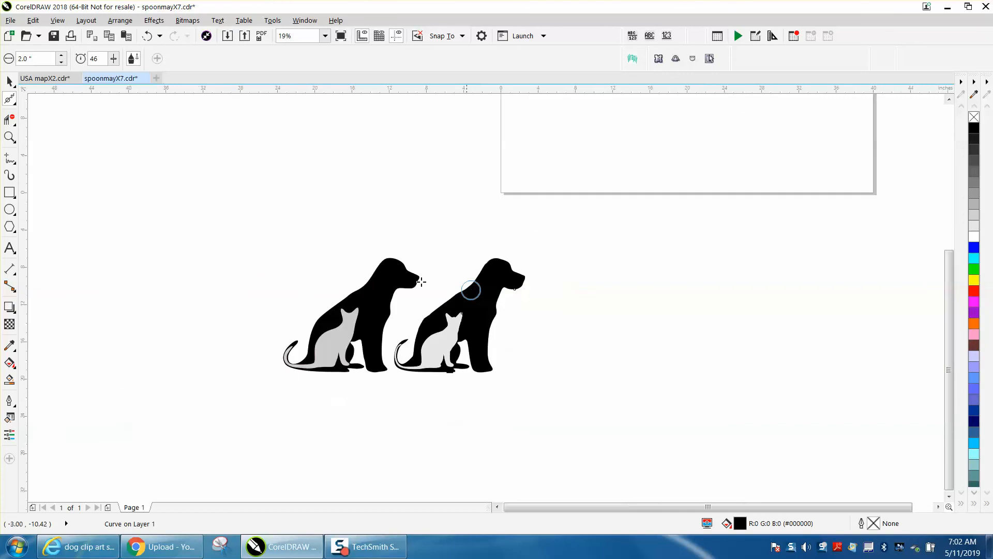
left_click(9, 137)
left_click_drag(259, 220, 586, 416)
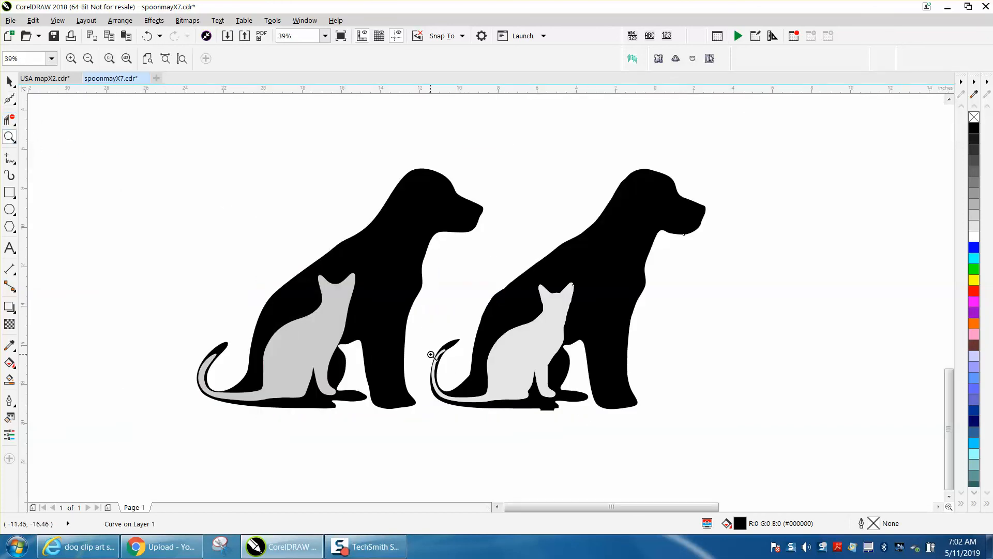
left_click(10, 81)
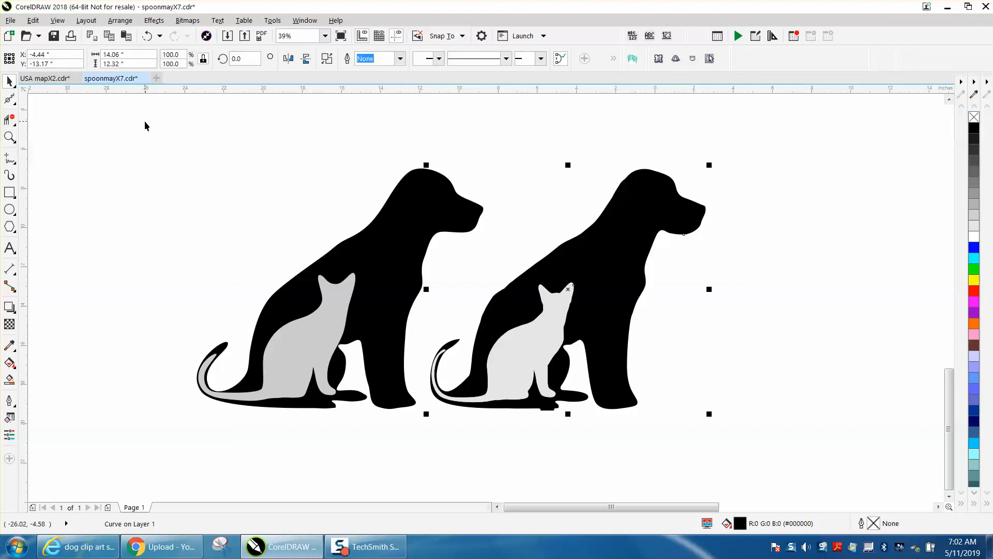